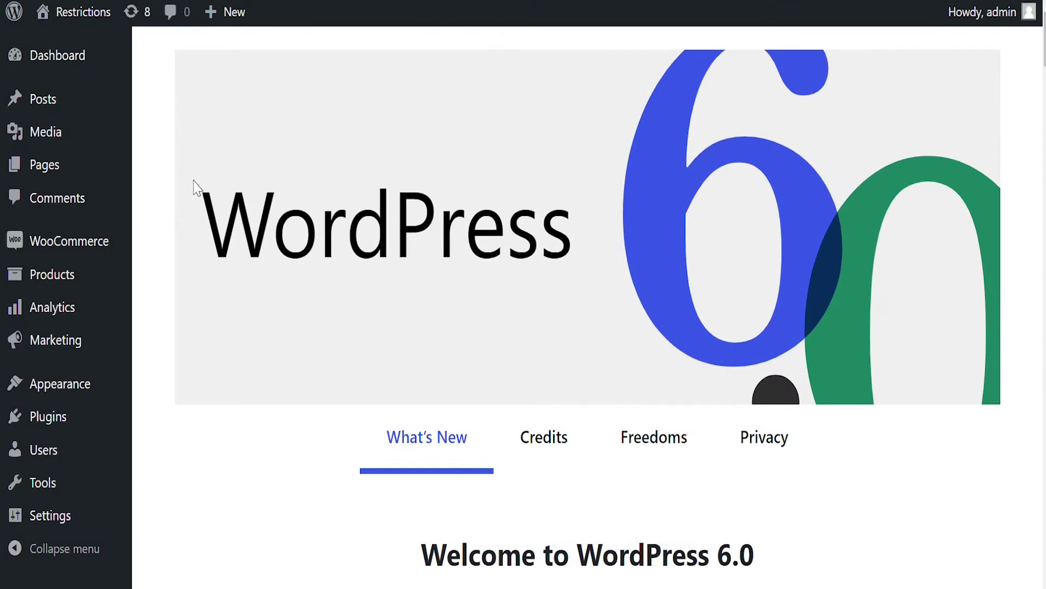
- Open WooCommerce's Product Quantity list showing the three existing quantity rules
mouse_move(49, 243)
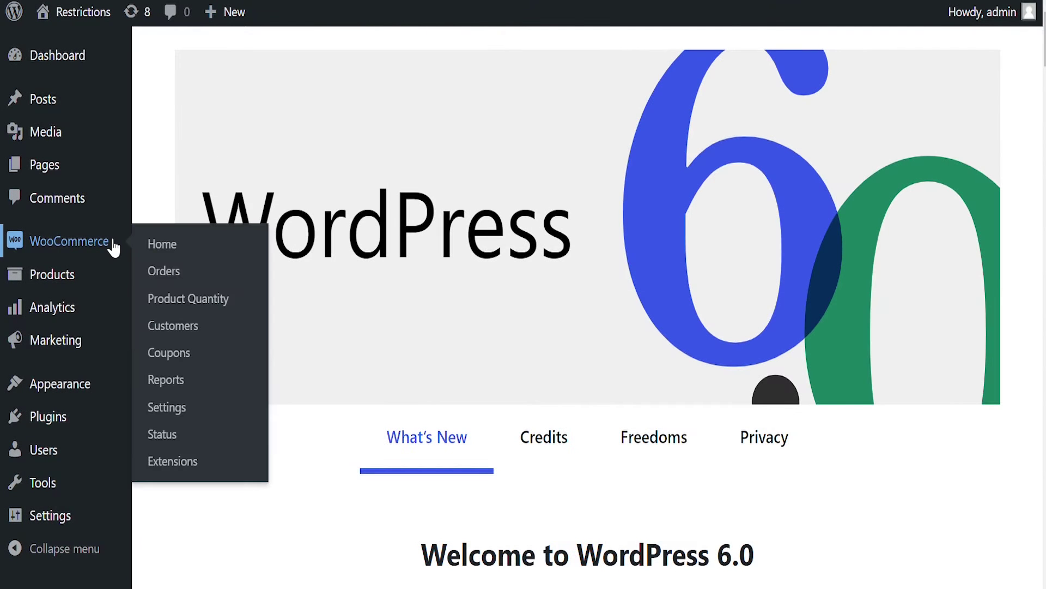
click(190, 300)
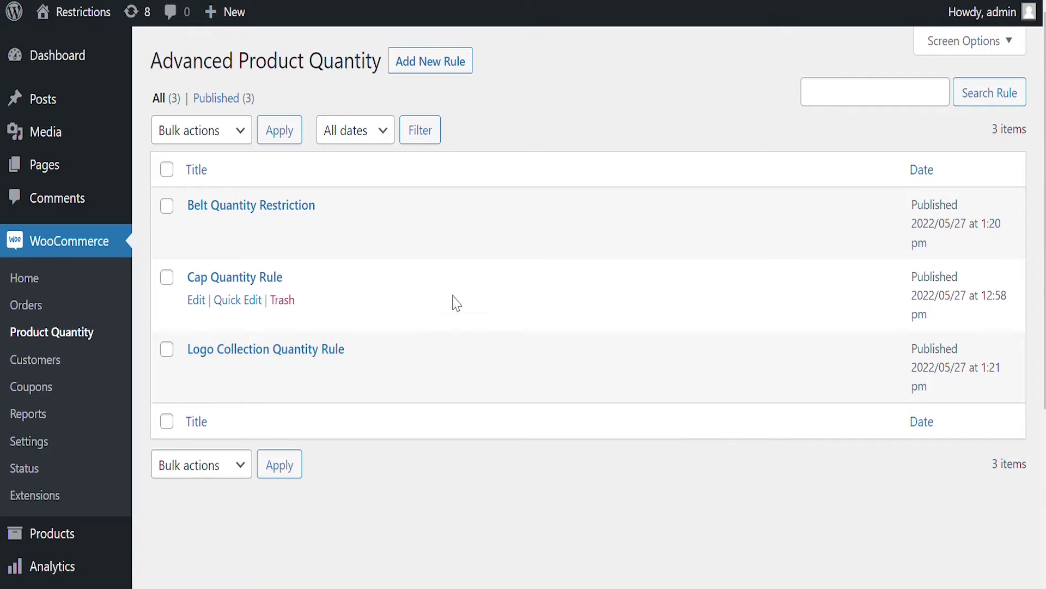
- Start a new rule and inspect its Quantity Type choices and minimum/maximum fields, keeping defaults
click(440, 72)
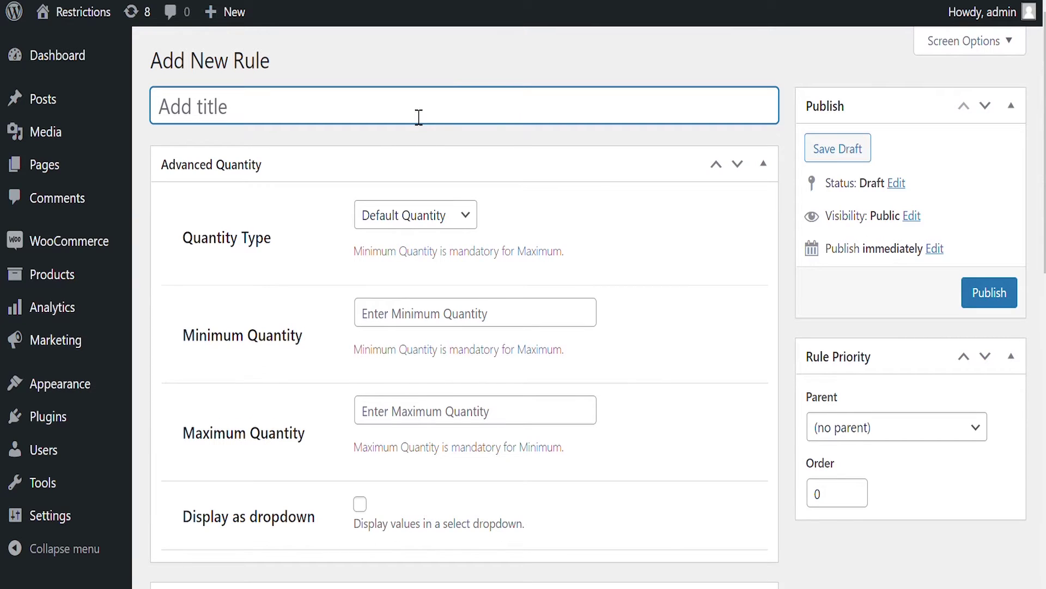
click(414, 215)
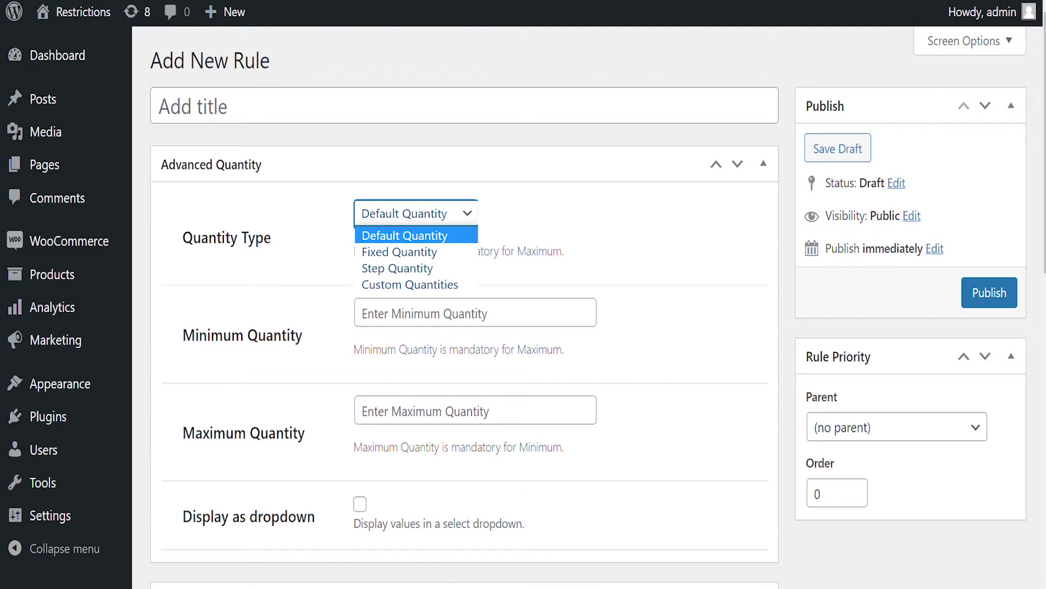
click(414, 235)
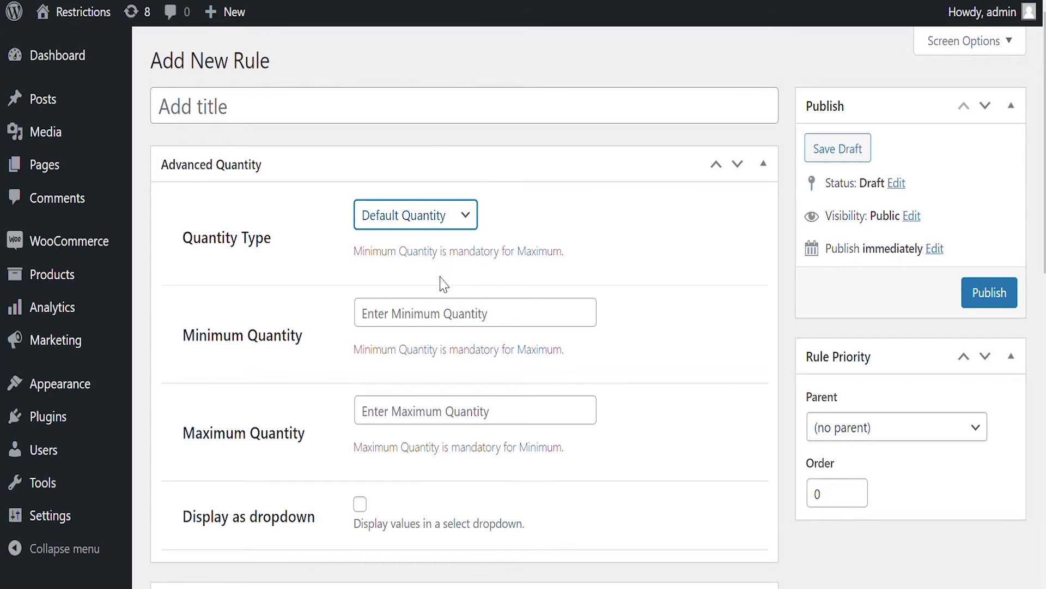
click(539, 252)
scroll(529, 245, down, 2)
click(512, 229)
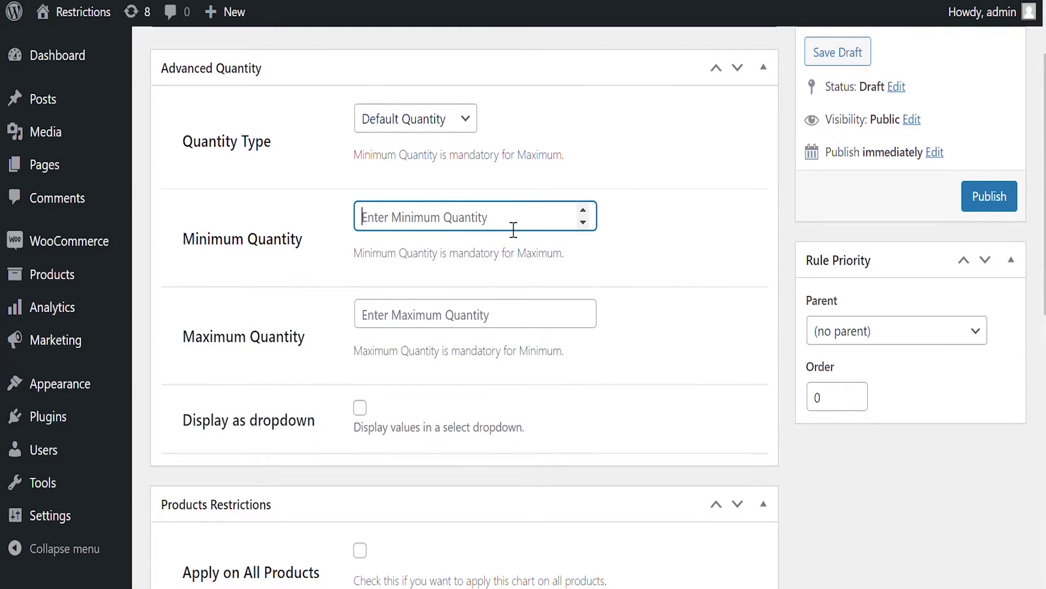
click(462, 321)
click(649, 285)
- Look over the product search and category selectors, then return to the form's top
scroll(652, 284, down, 2)
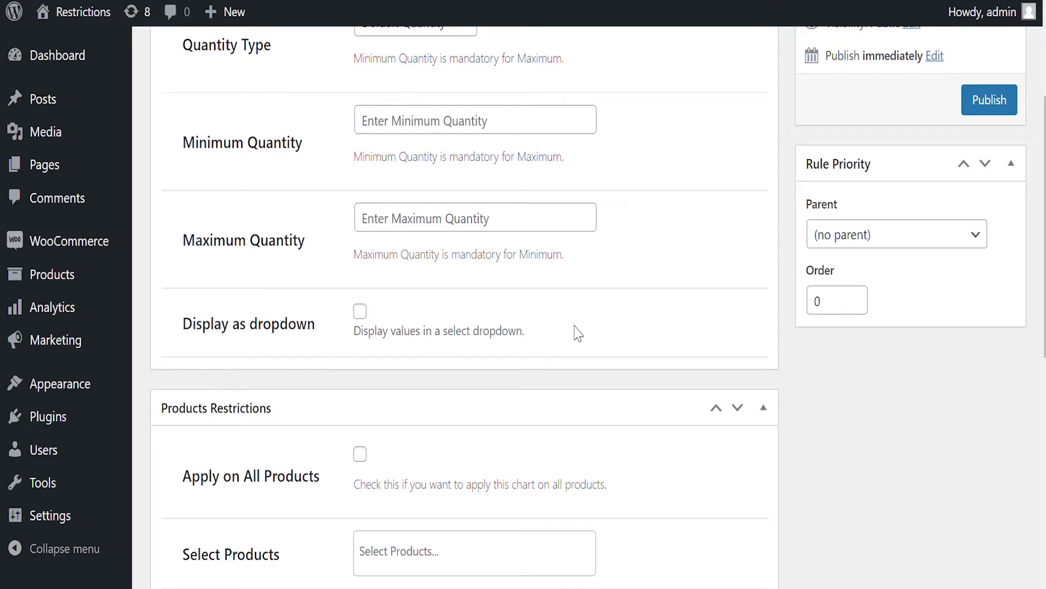
scroll(577, 333, down, 3)
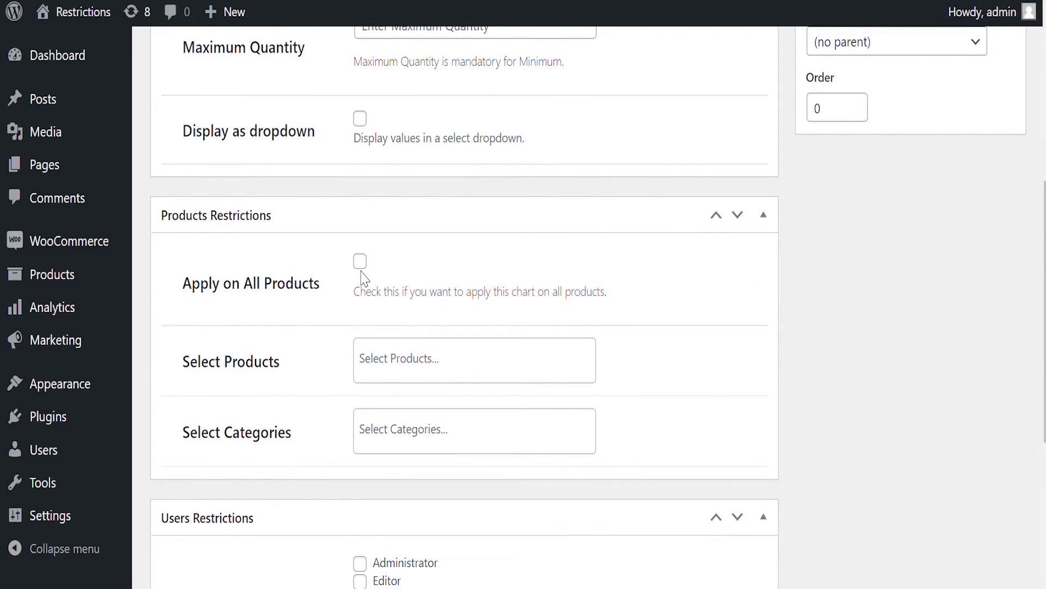
click(383, 371)
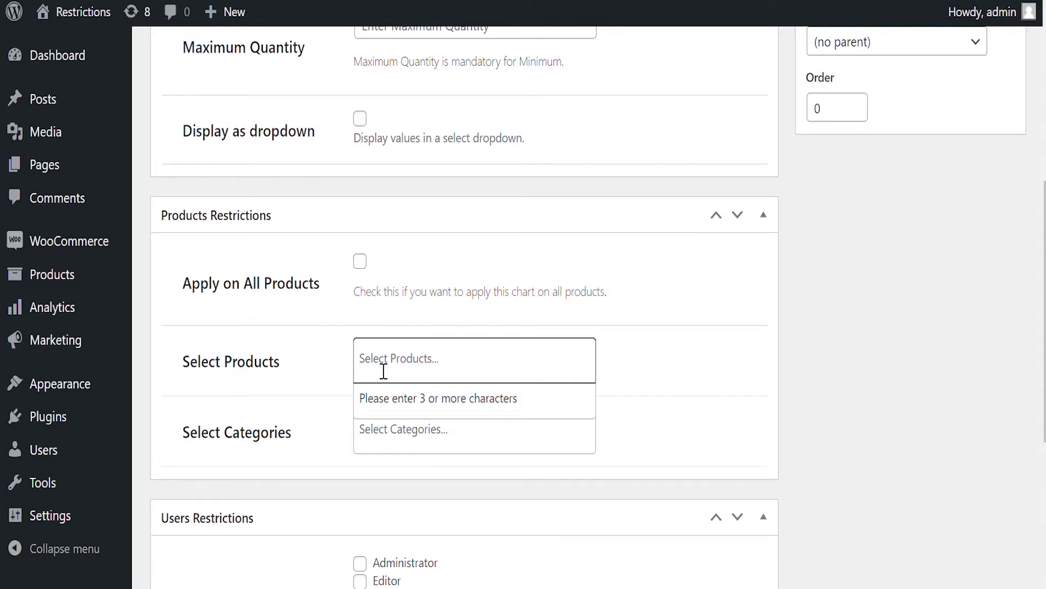
scroll(384, 371, down, 3)
click(410, 245)
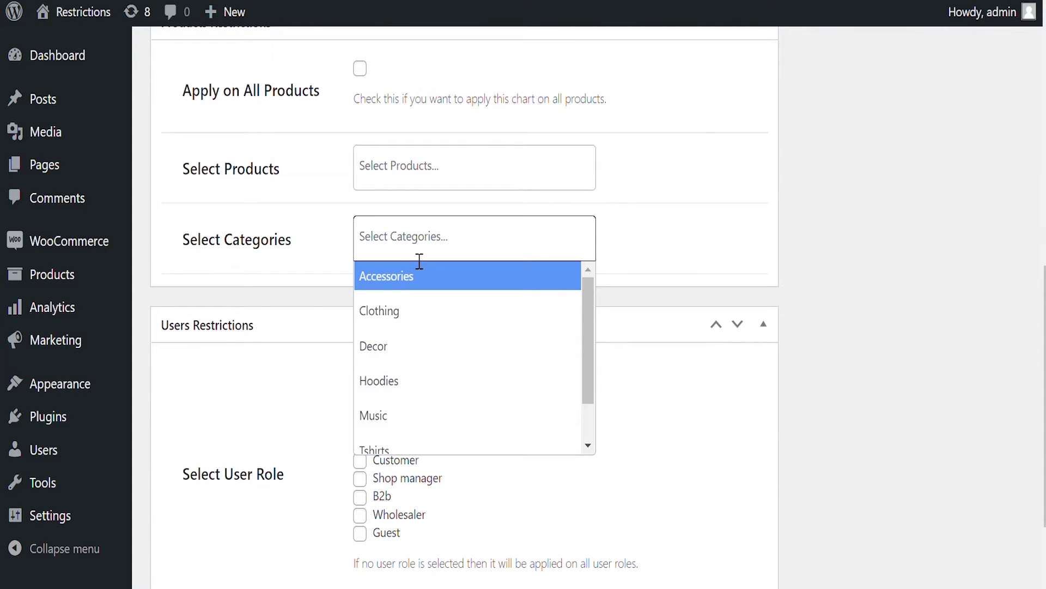
scroll(418, 256, down, 2)
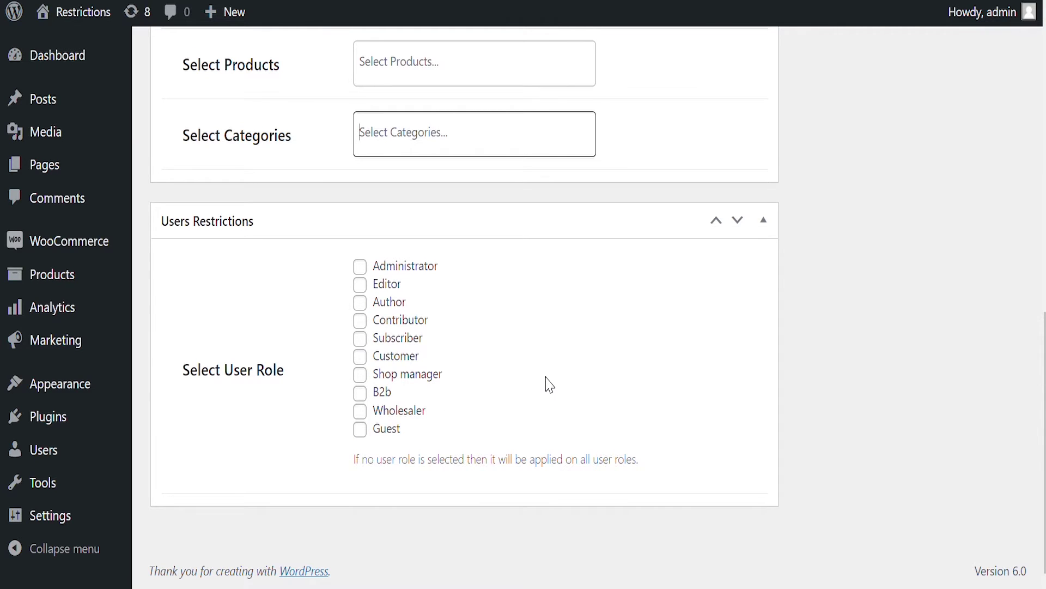
scroll(549, 385, up, 10)
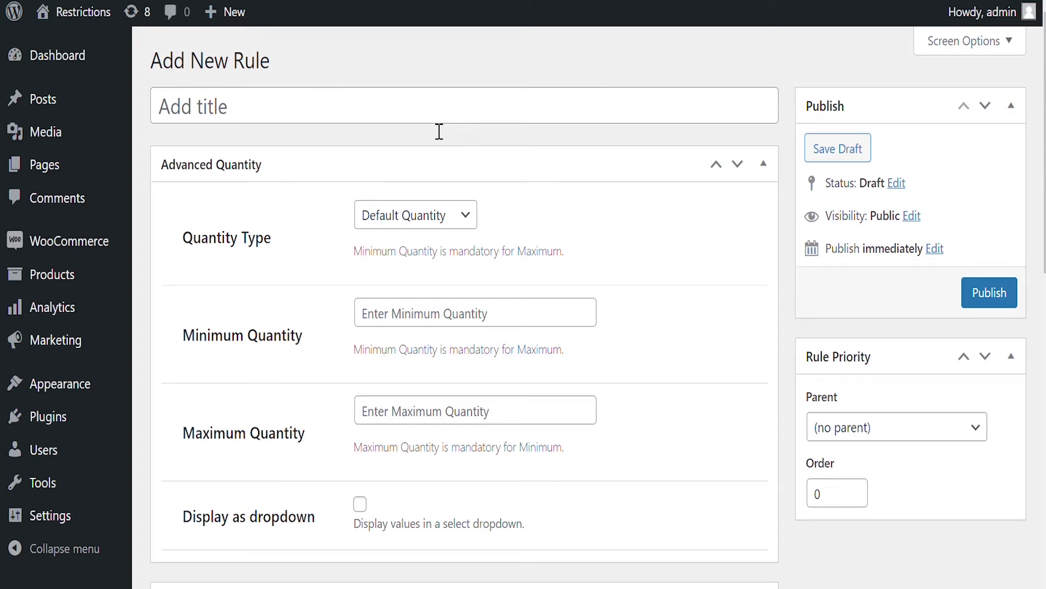
- Title the rule 'V-Neck T-Shirt Rule' and make it Step Quantity, minimum 2.5, maximum 30.5
click(428, 113)
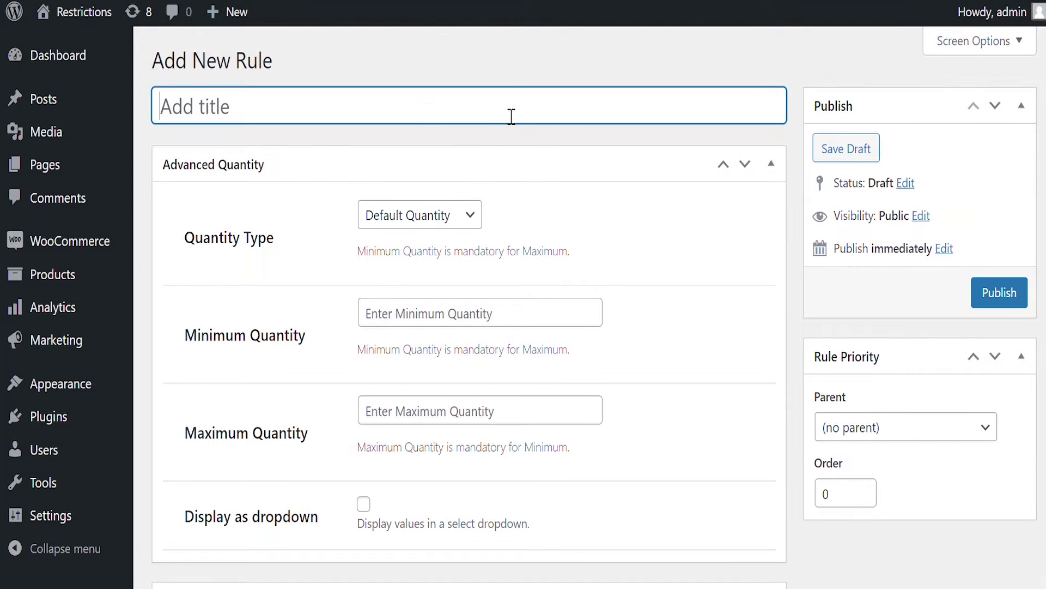
text(V-Neck T-Shirt Rule)
click(466, 215)
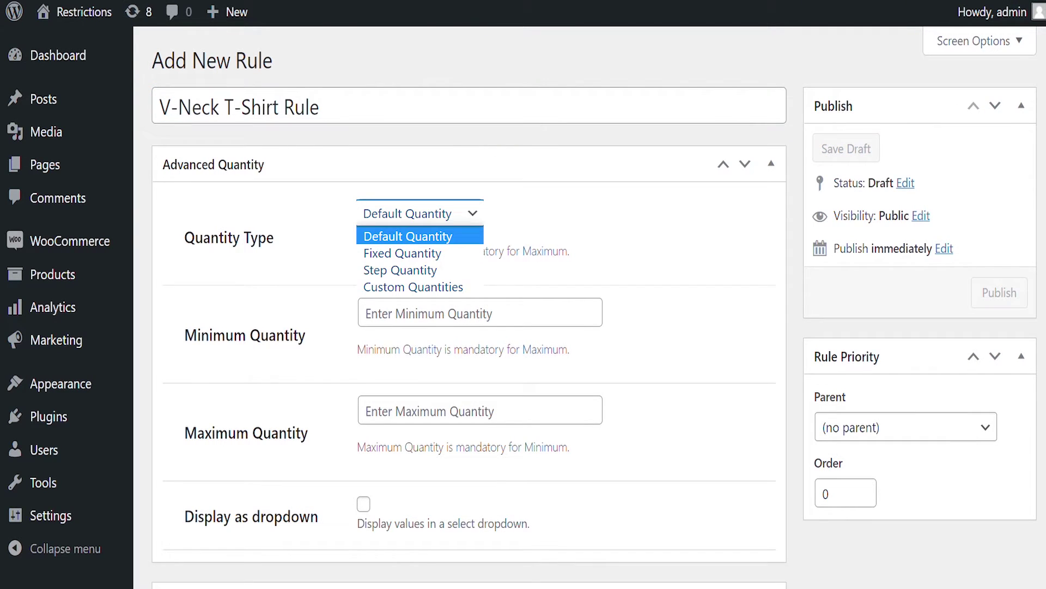
click(452, 270)
click(453, 322)
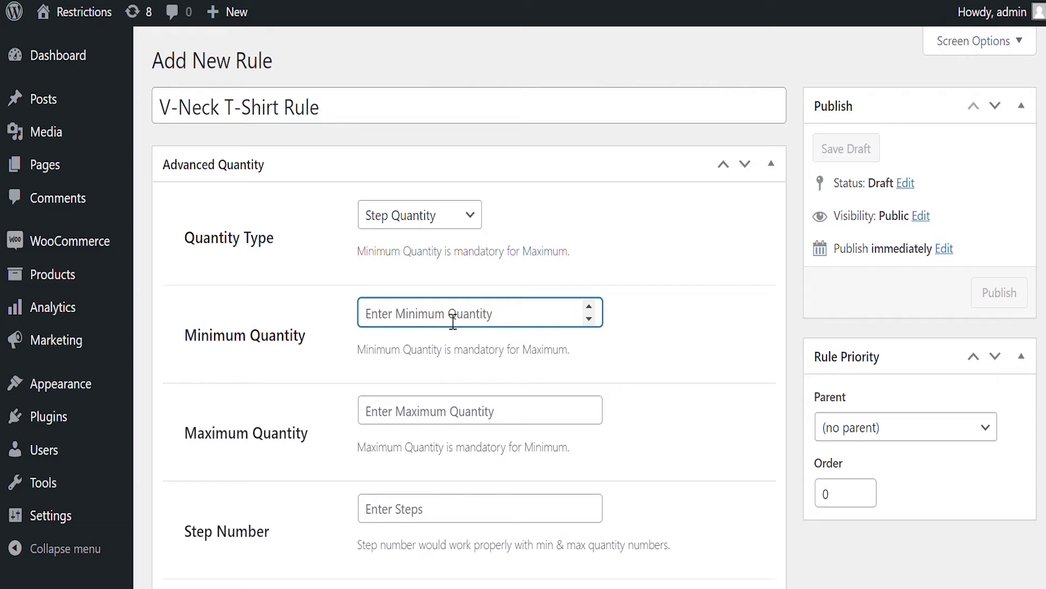
text(2.5)
key(Tab)
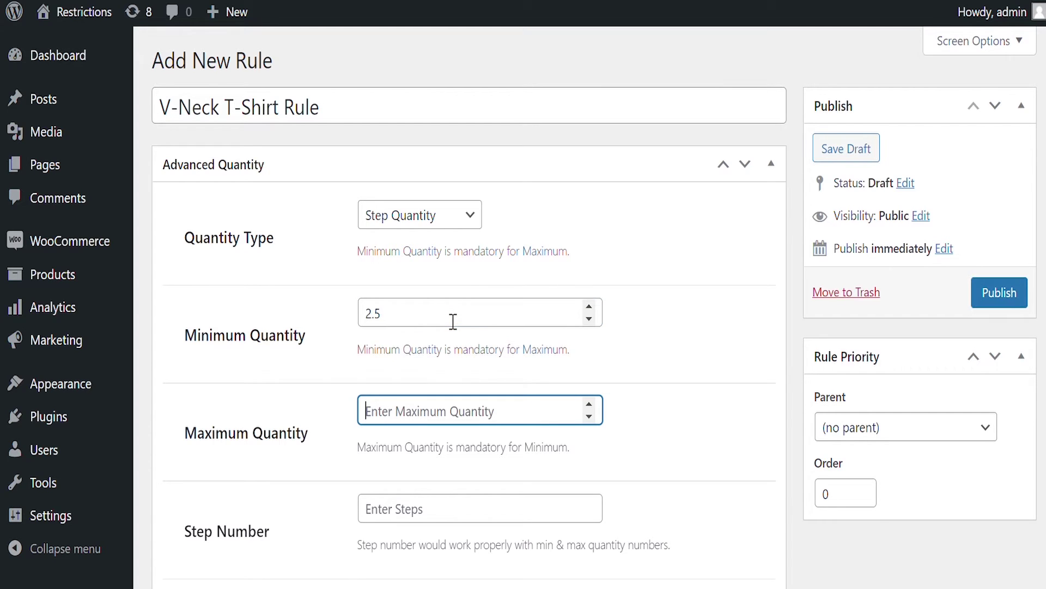
text(30.5)
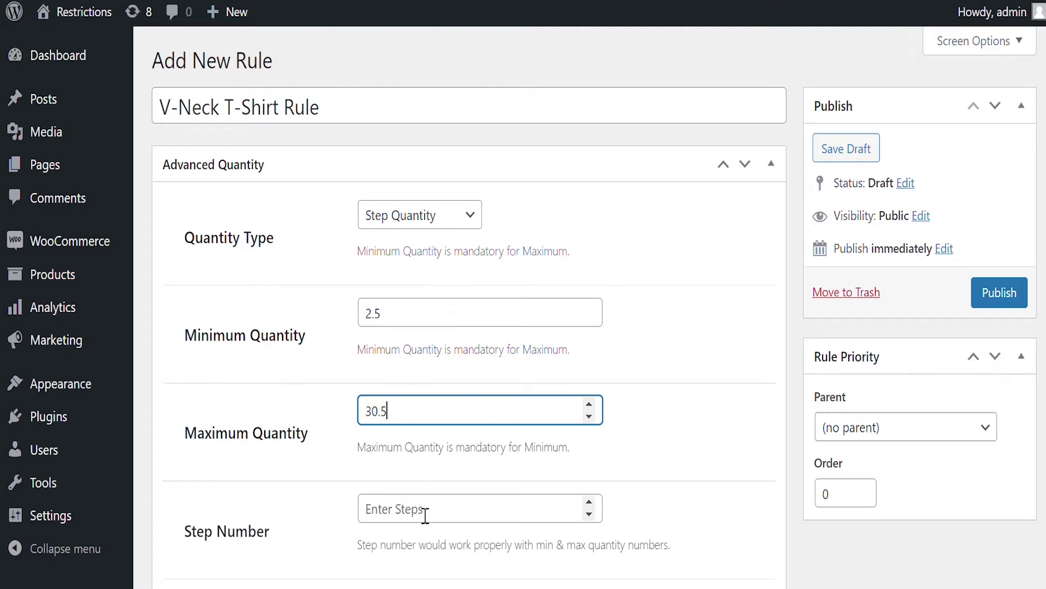
click(426, 512)
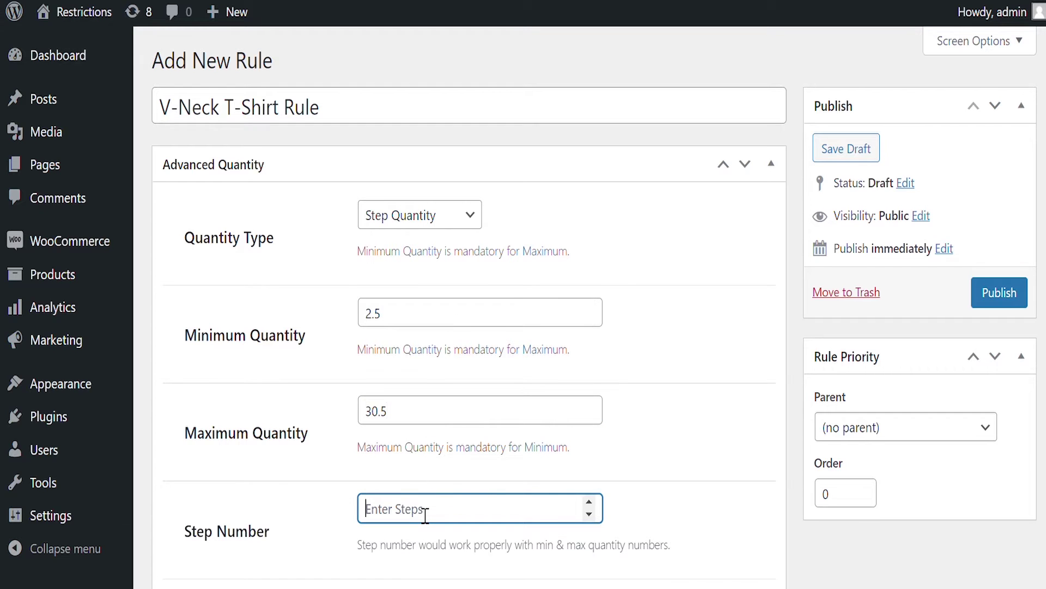
- Set the step number to 2 and restrict the rule to the V-Neck T-Shirt product
text(2)
click(467, 481)
scroll(474, 468, down, 5)
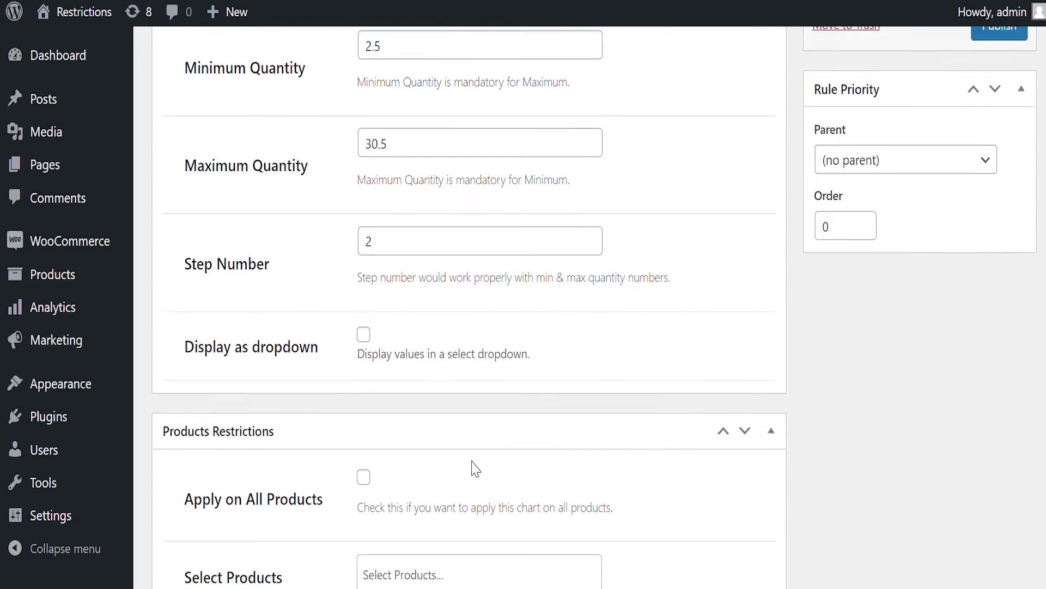
scroll(469, 404, down, 3)
click(453, 385)
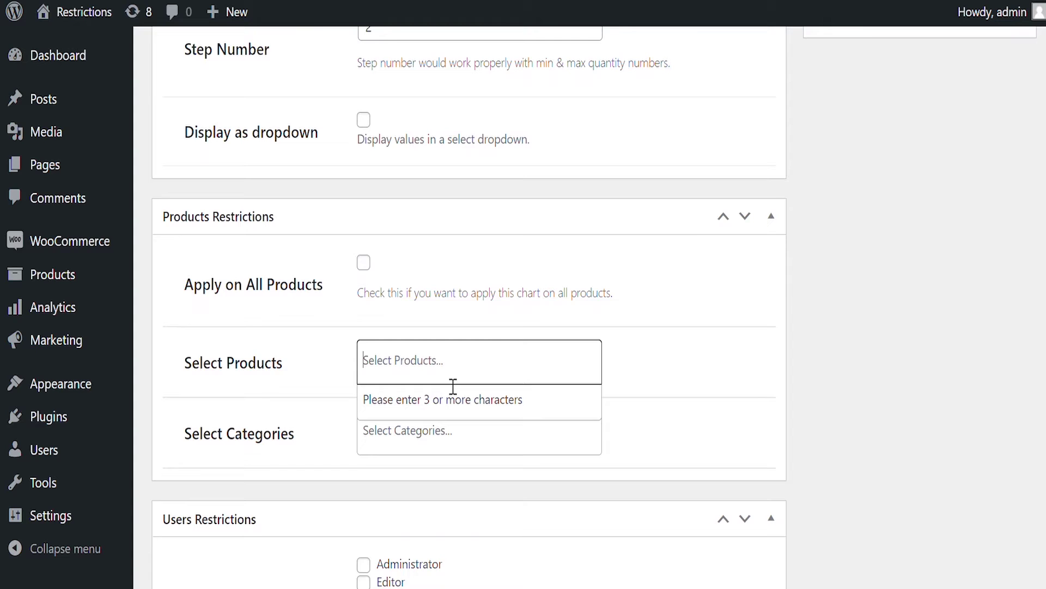
text(V neck)
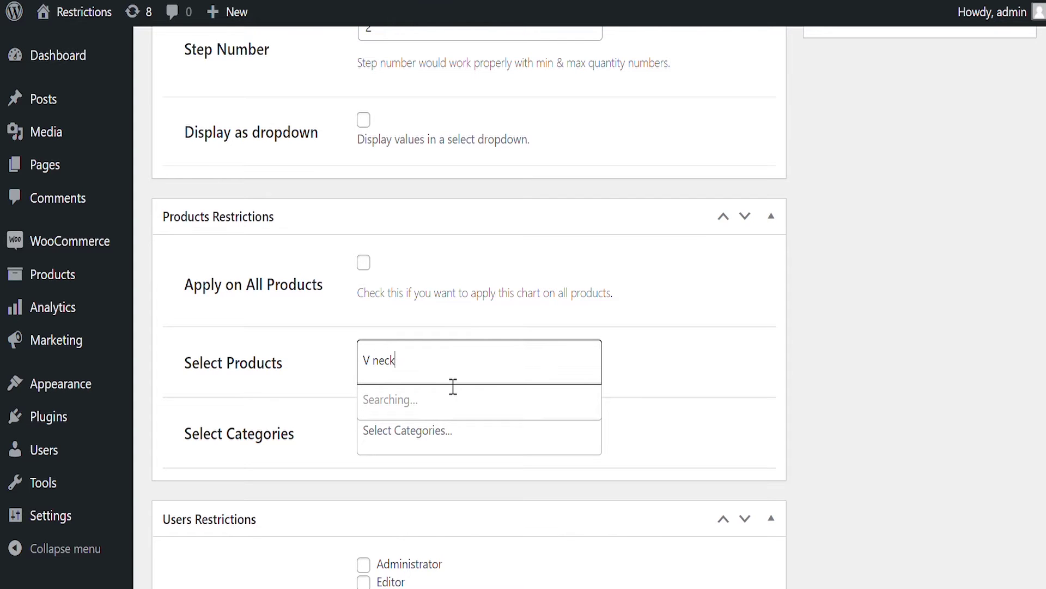
click(453, 406)
scroll(461, 409, down, 5)
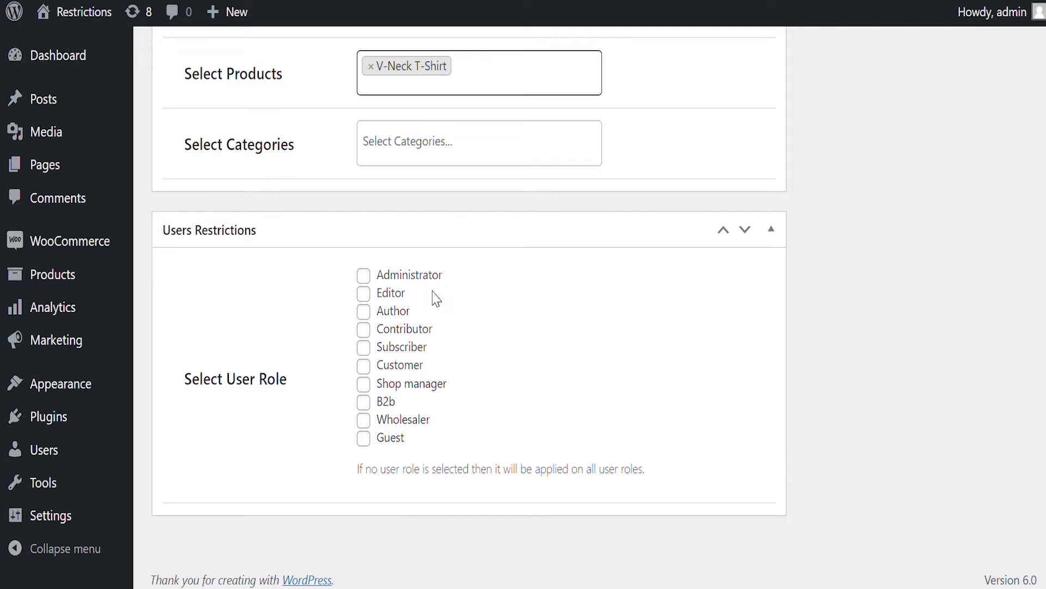
click(629, 408)
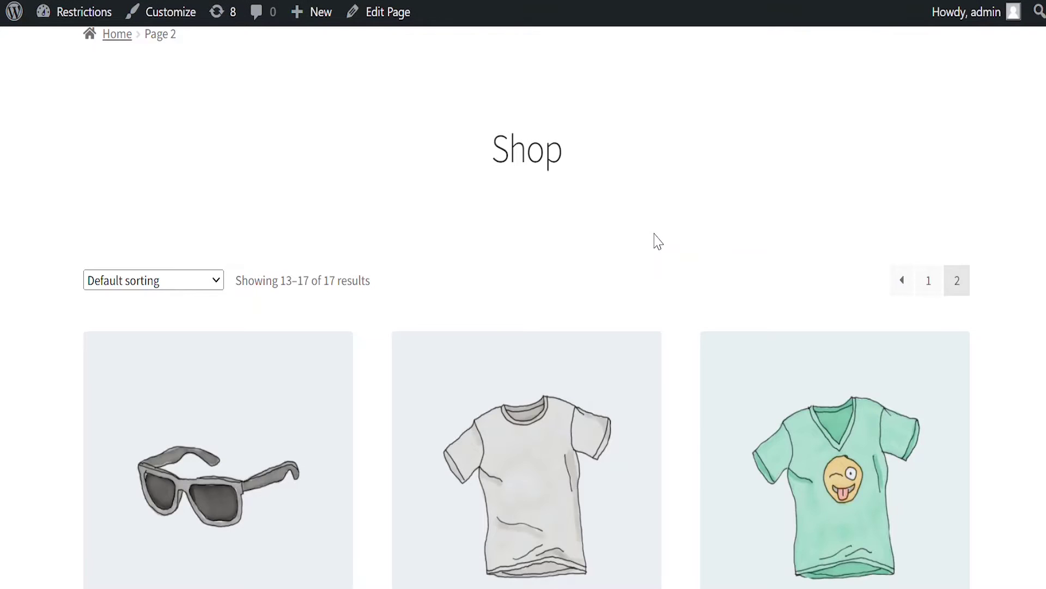
- Open the V-Neck T-Shirt product page and step its quantity up from 2.5 in increments of 2
scroll(658, 240, down, 10)
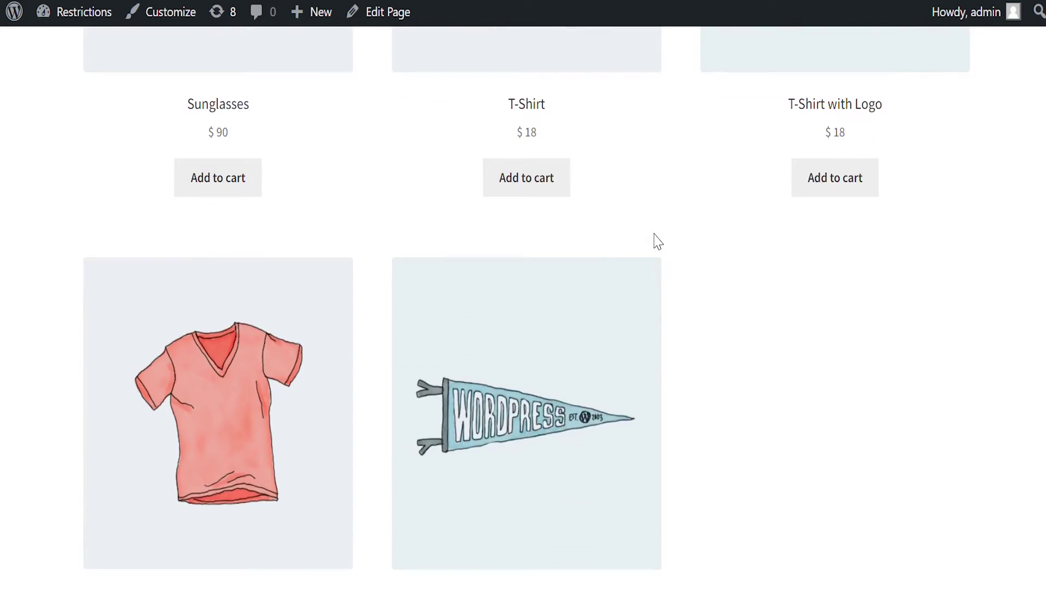
click(284, 295)
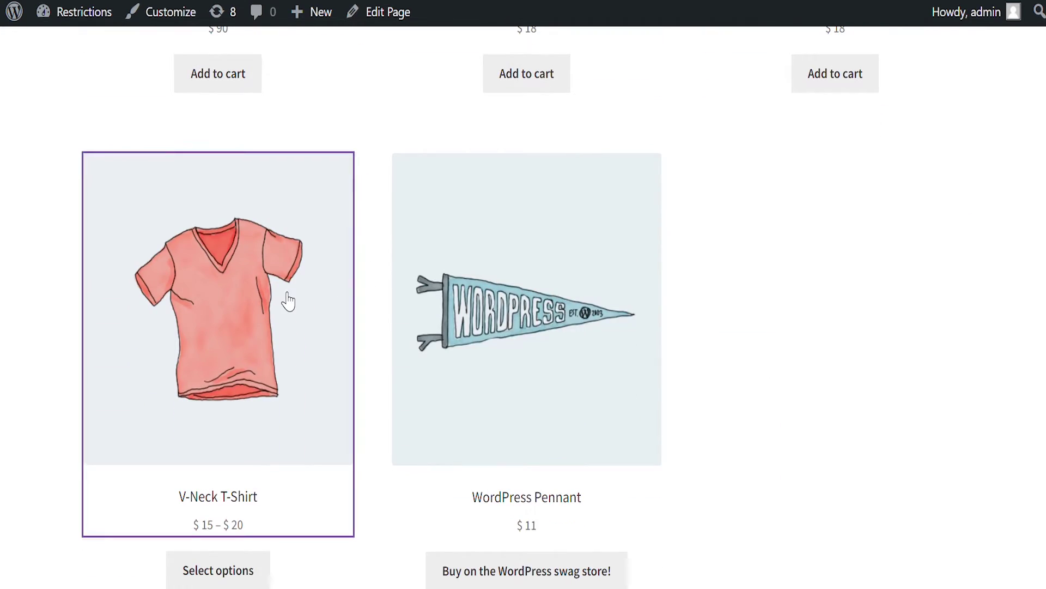
scroll(515, 246, down, 5)
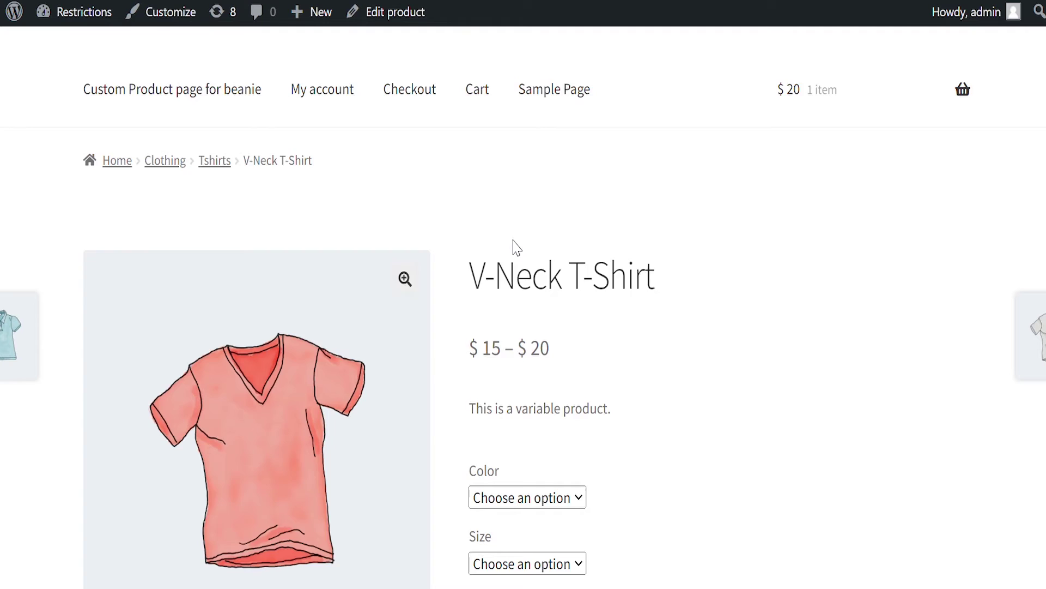
scroll(515, 246, down, 1)
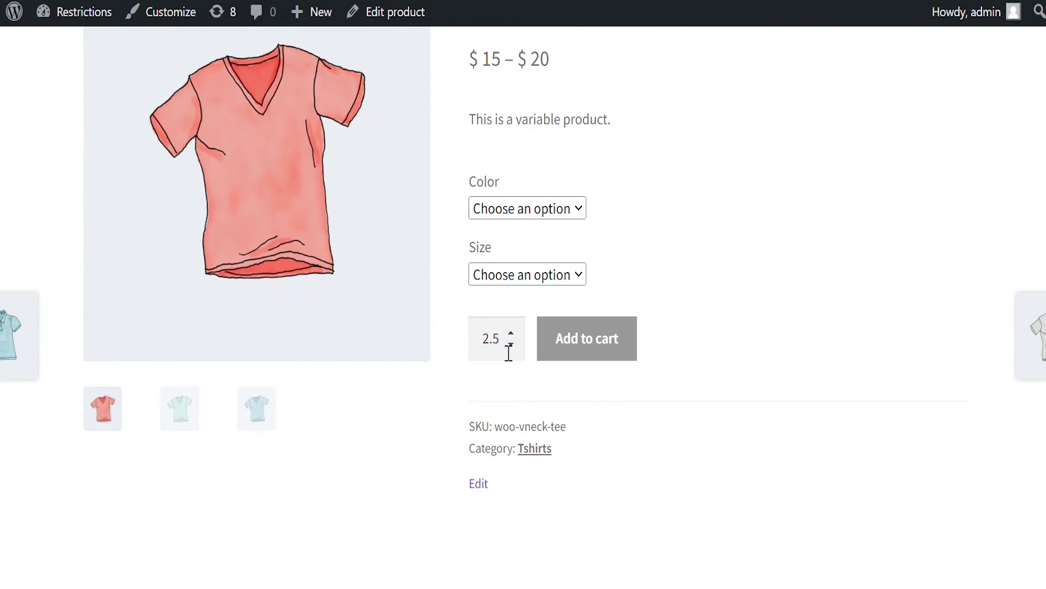
double_click(510, 336)
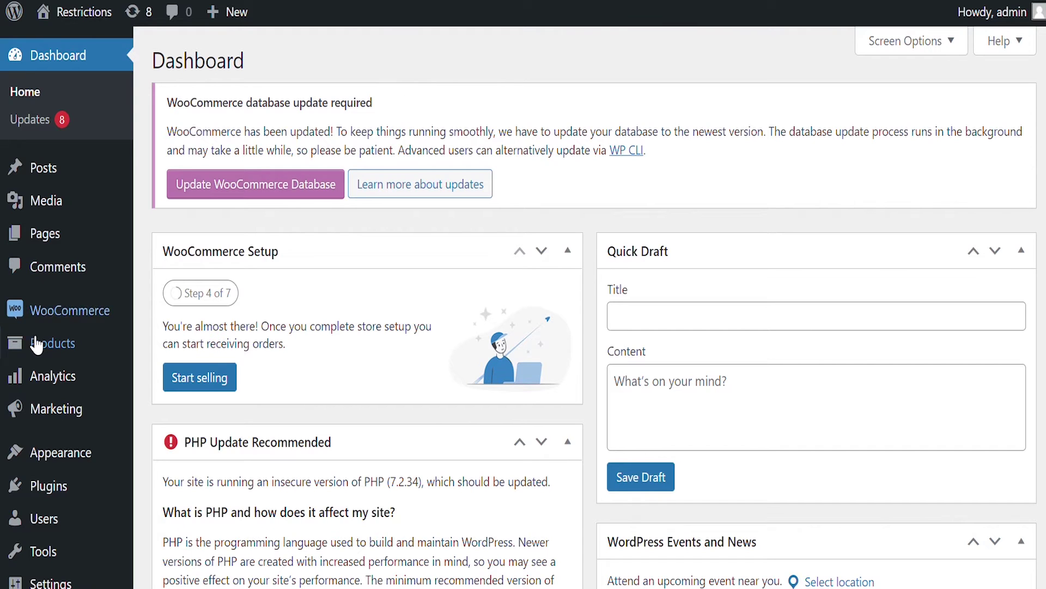
- Open the Hoodie product for editing and expand its red variation's details
mouse_move(34, 341)
click(186, 344)
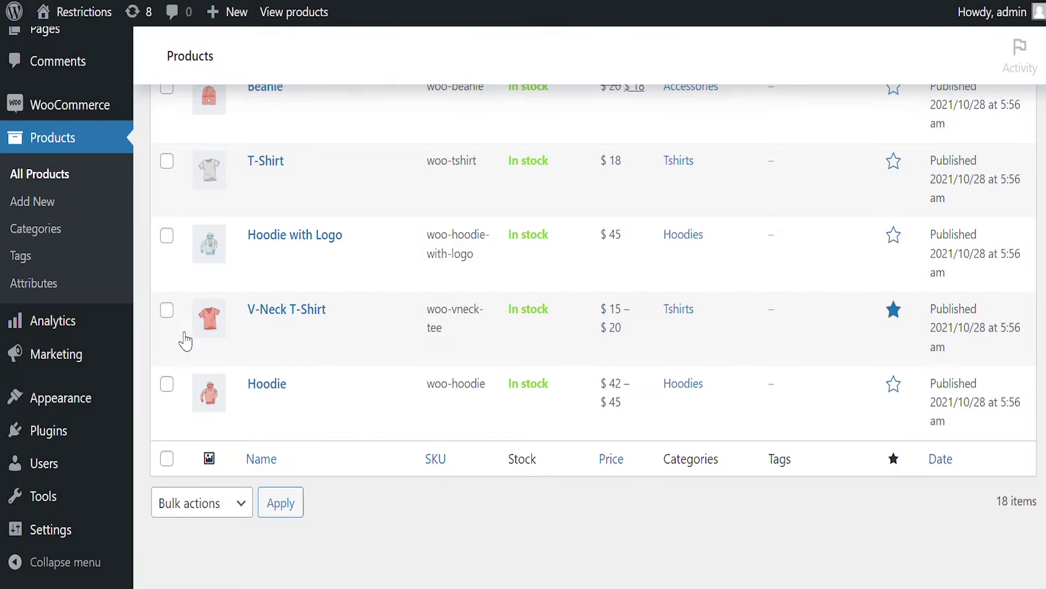
click(267, 383)
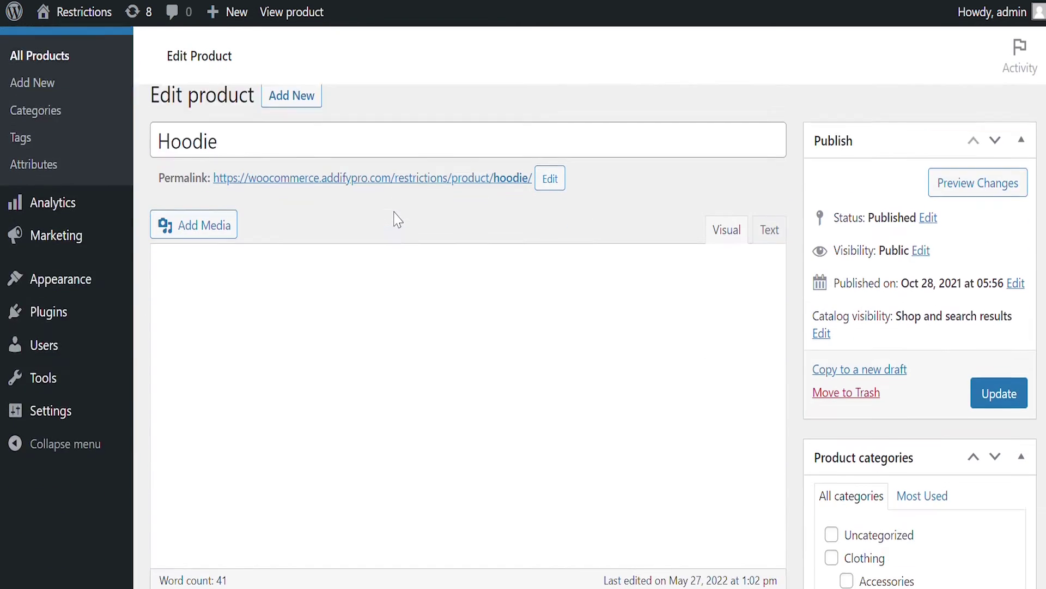
scroll(398, 218, down, 6)
scroll(396, 219, down, 2)
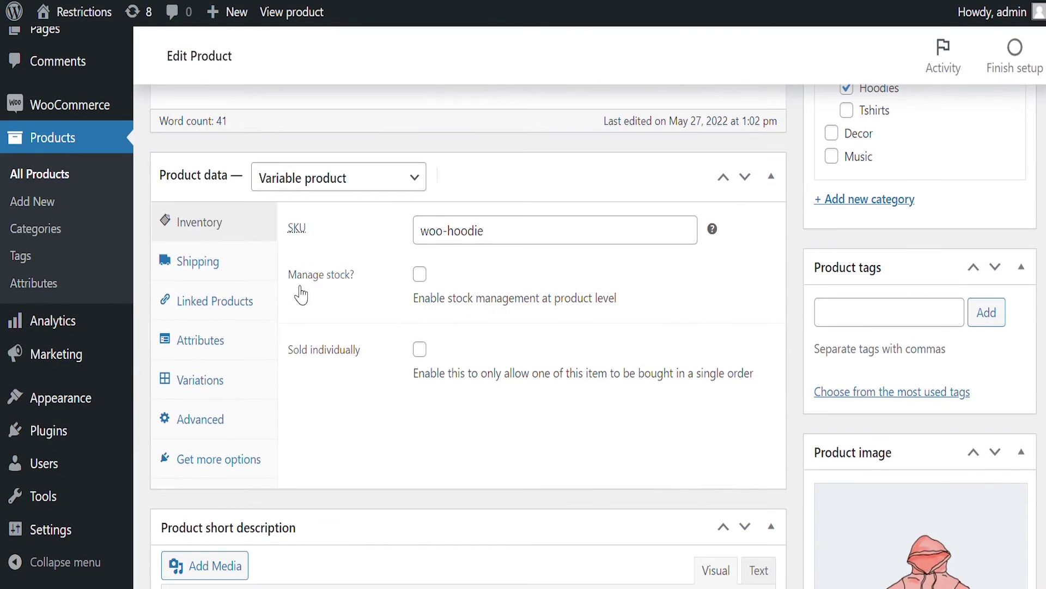
click(224, 381)
scroll(607, 281, down, 2)
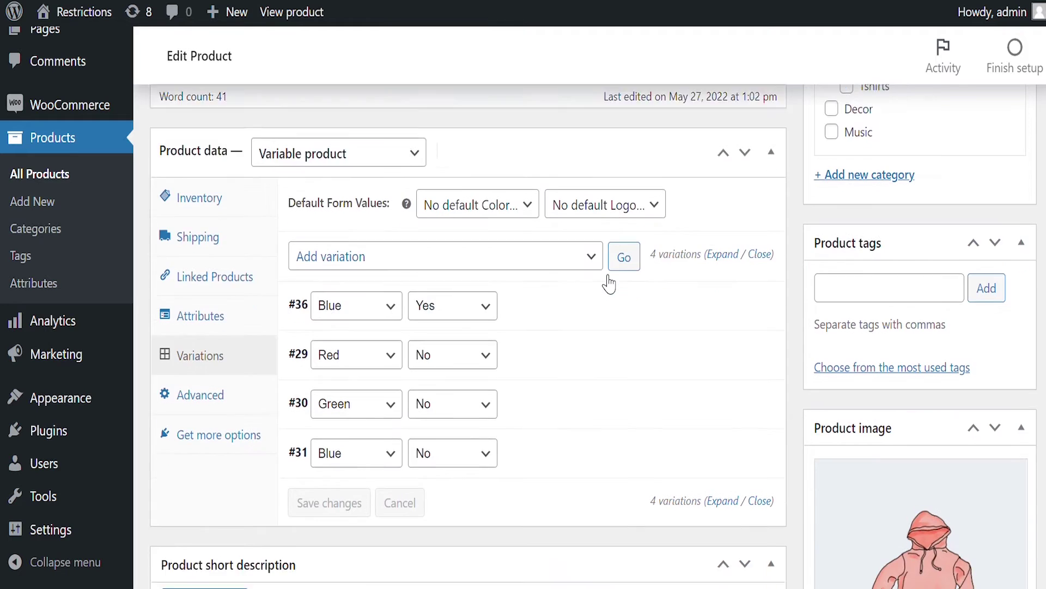
click(724, 281)
- Enable the variation's quantity rule as Custom Quantity 1,3,5,7 for Administrator, and save
scroll(619, 263, down, 10)
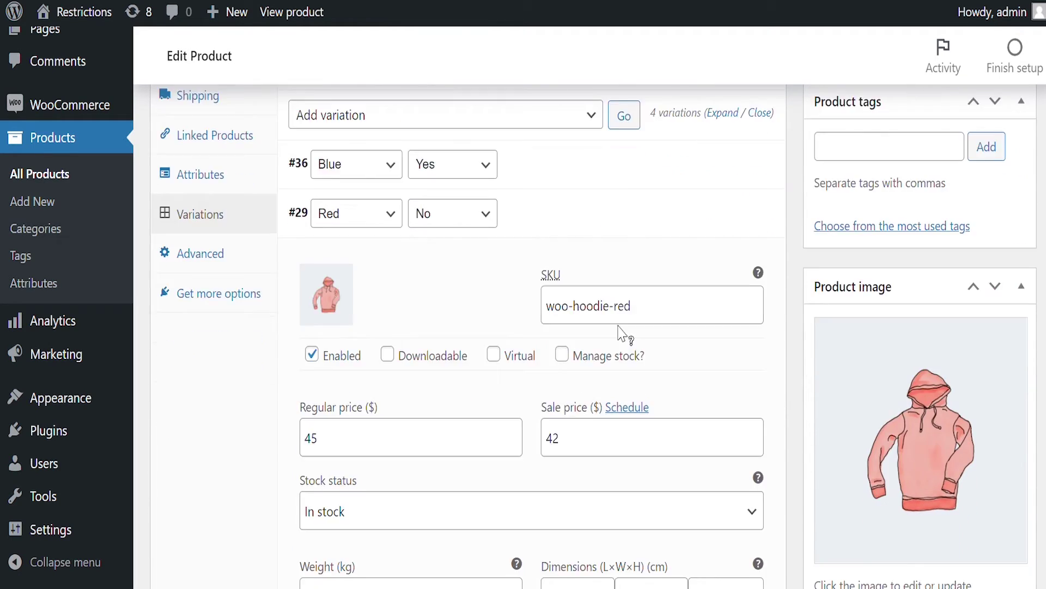
scroll(548, 326, down, 8)
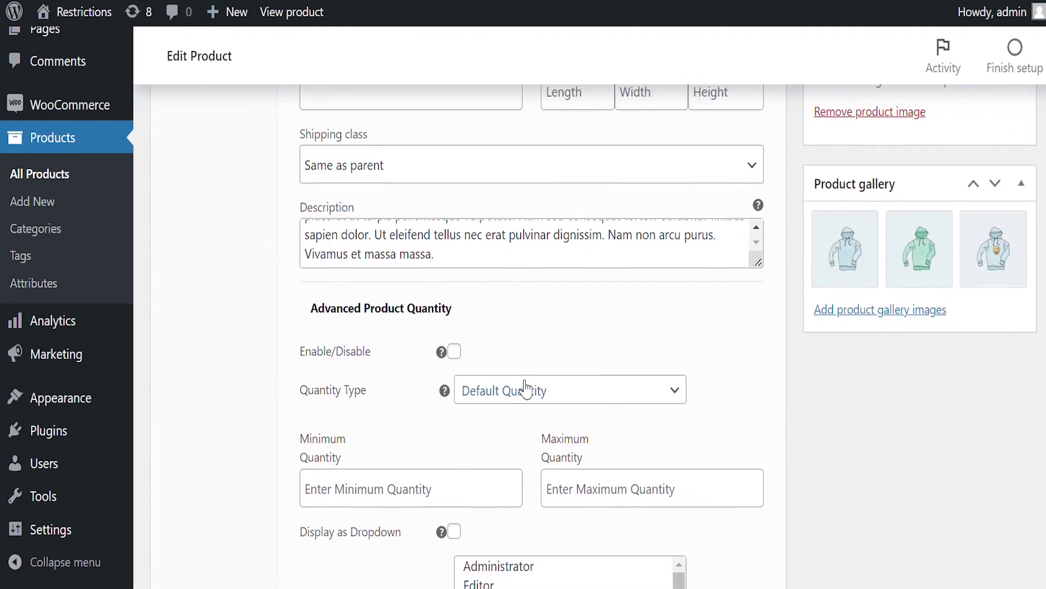
click(454, 157)
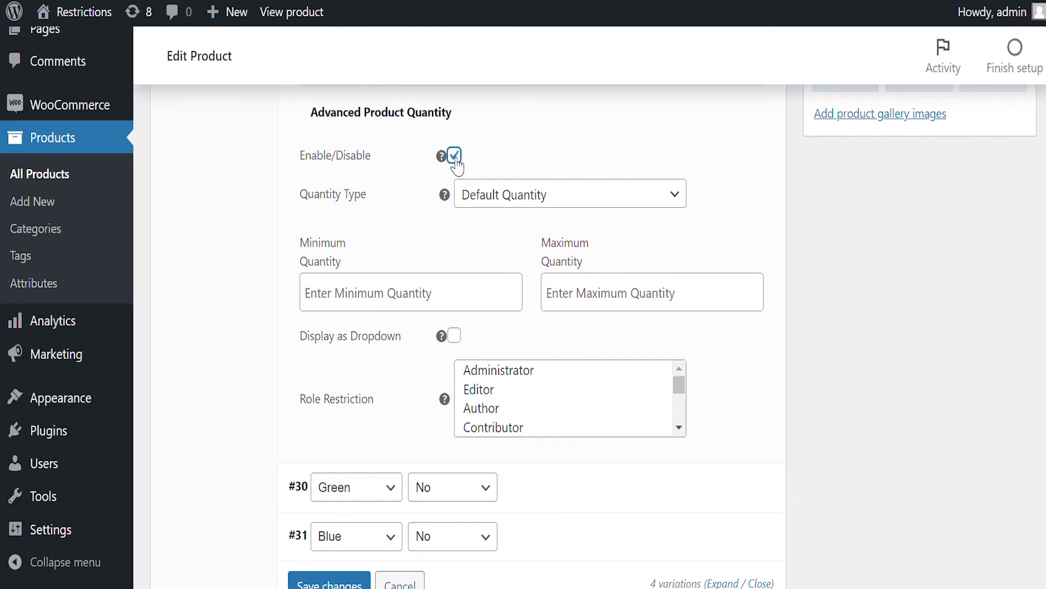
click(587, 210)
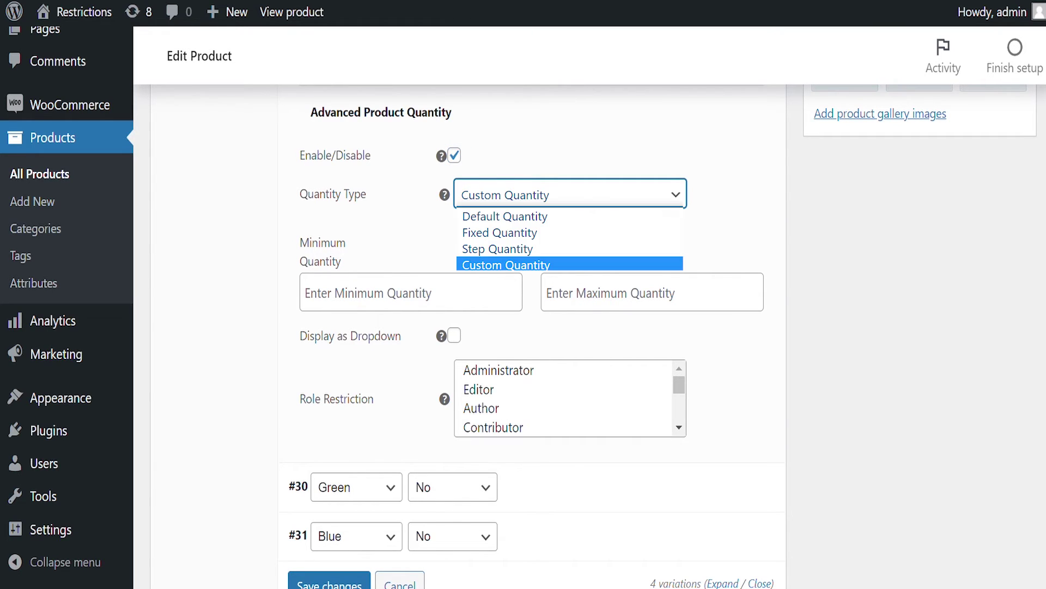
click(553, 266)
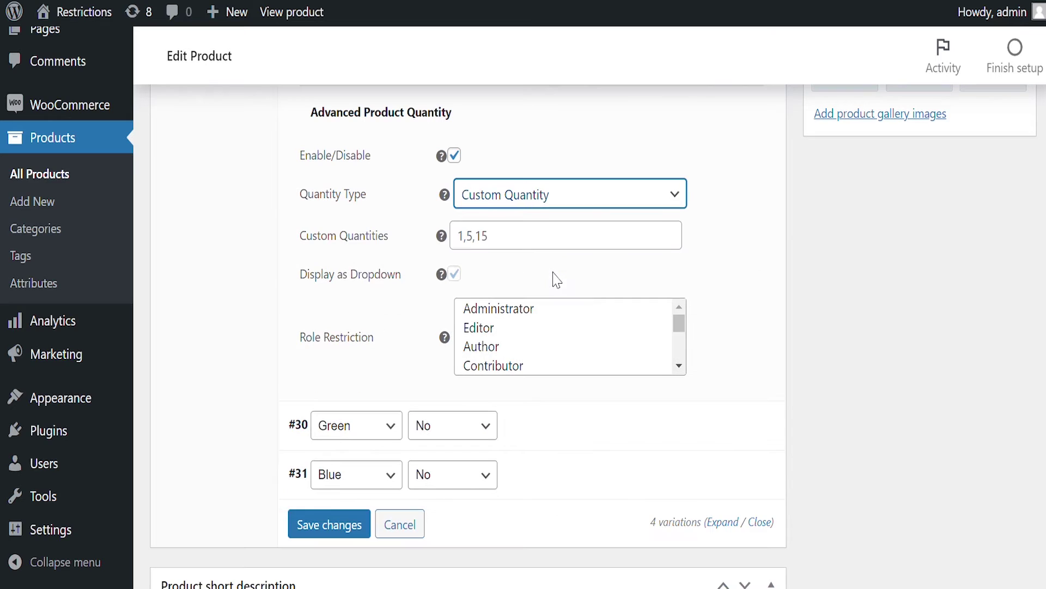
click(513, 248)
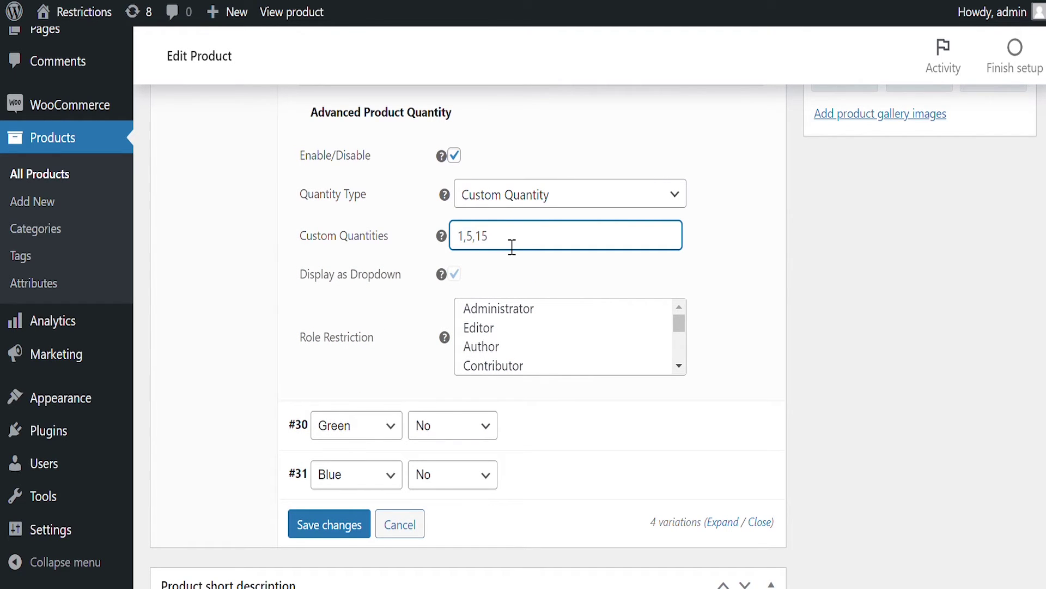
text(1,3,5,7)
click(501, 309)
click(347, 525)
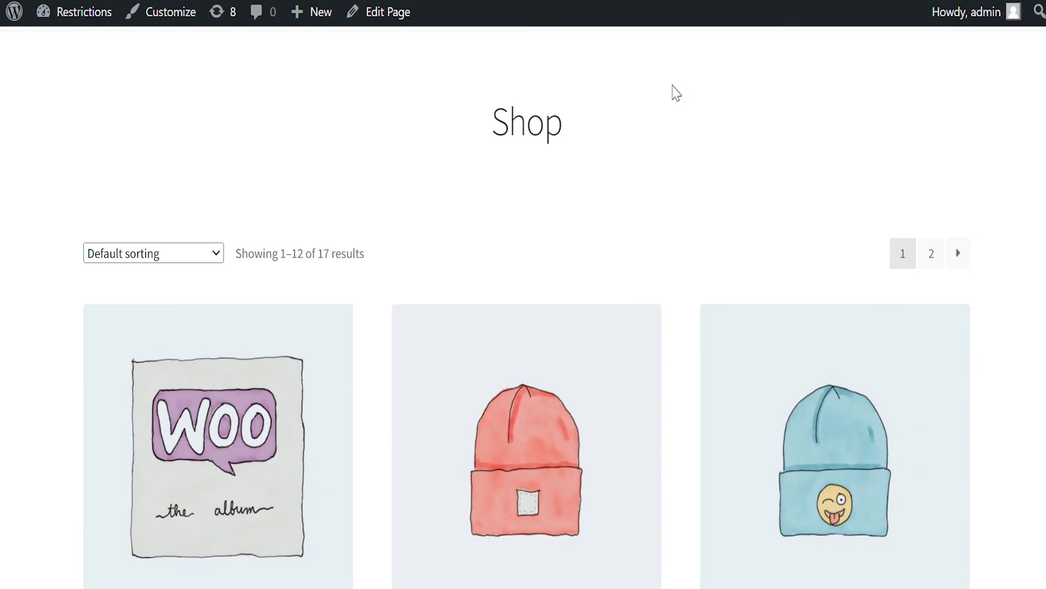
- On the Hoodie page choose Blue with Logo and view the quantity options 1, 3, 5, 7
scroll(676, 93, down, 12)
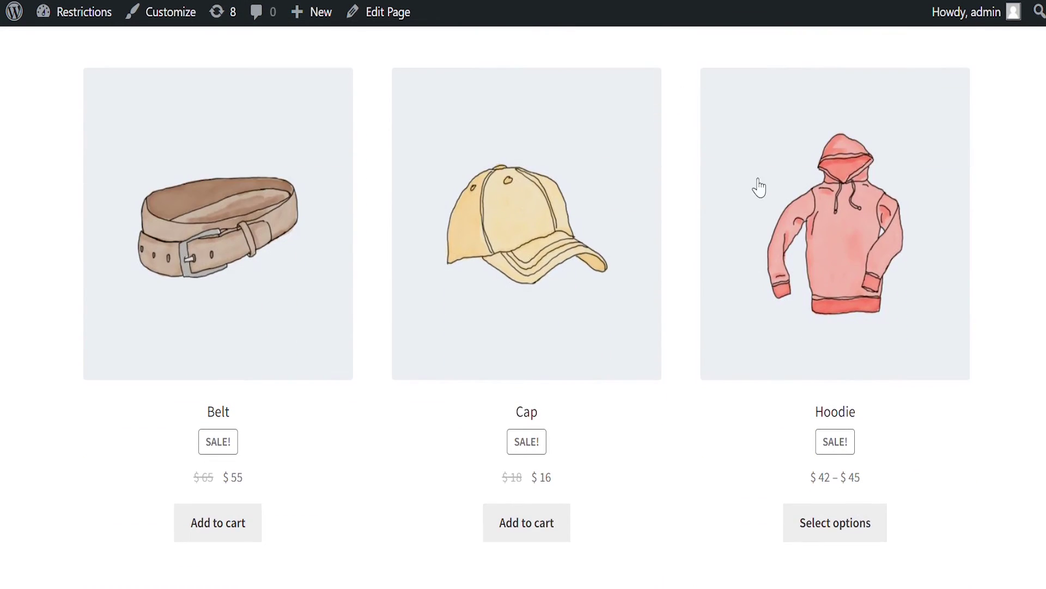
click(812, 226)
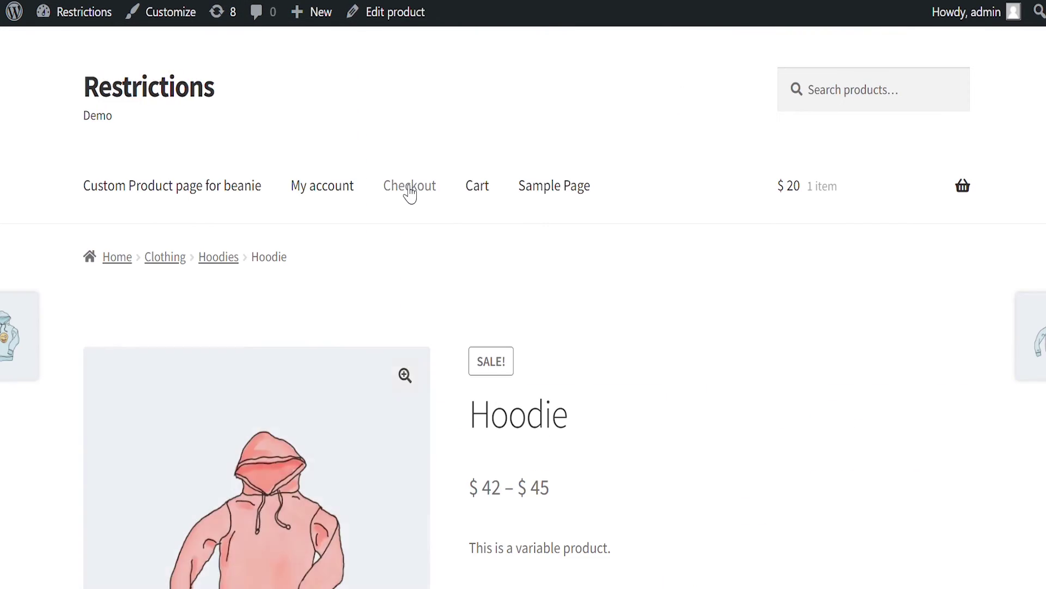
scroll(408, 194, down, 7)
click(523, 250)
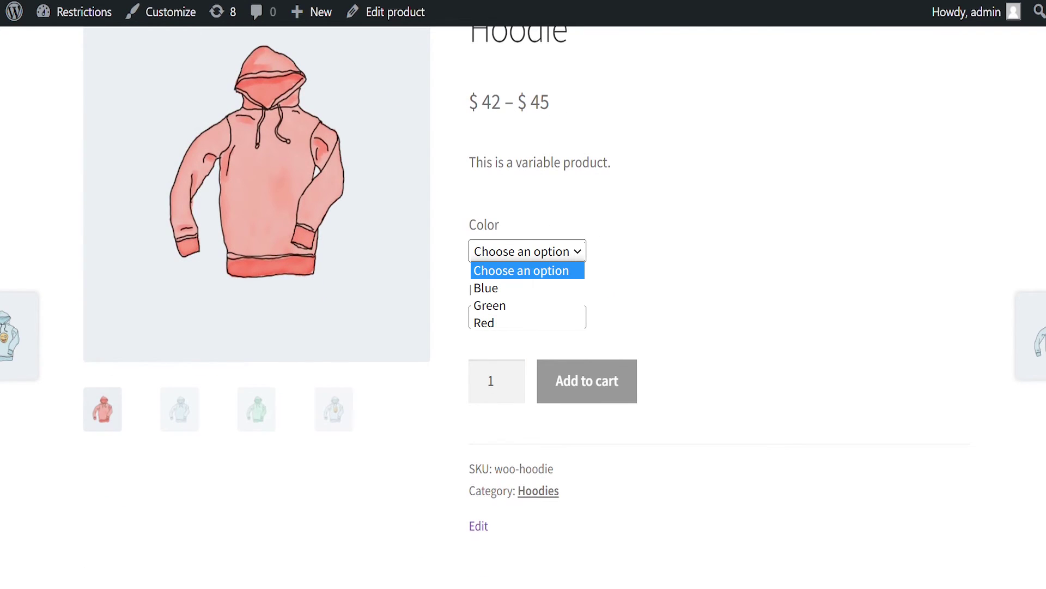
click(485, 288)
click(525, 320)
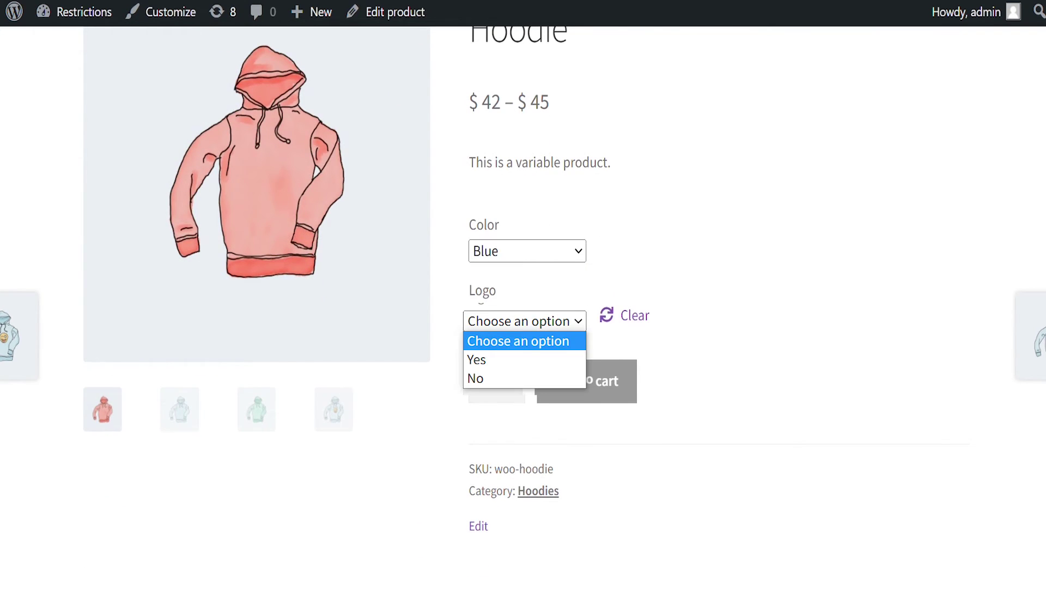
click(477, 359)
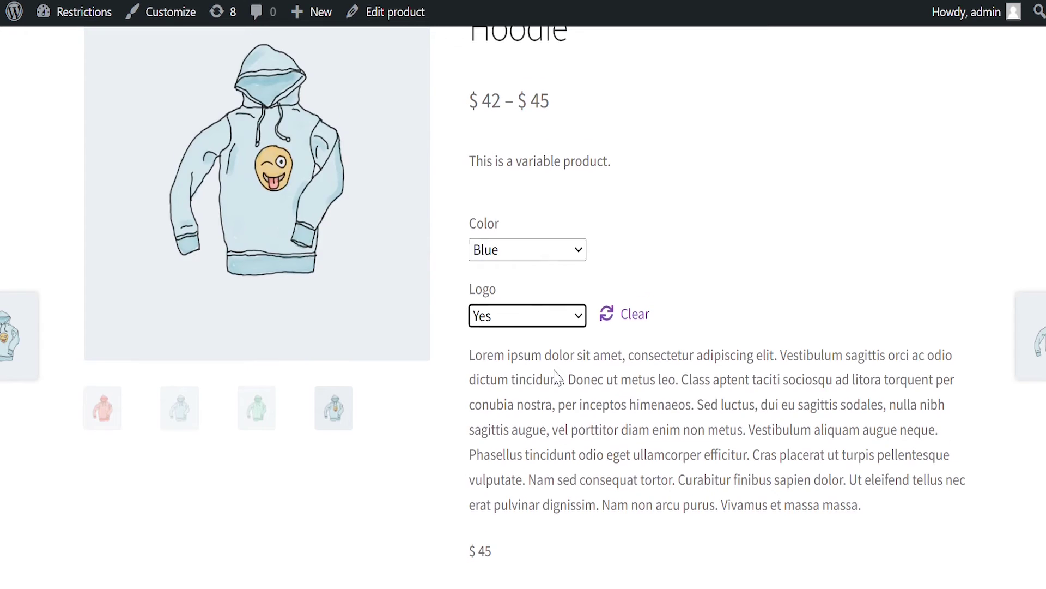
scroll(553, 377, down, 3)
click(490, 424)
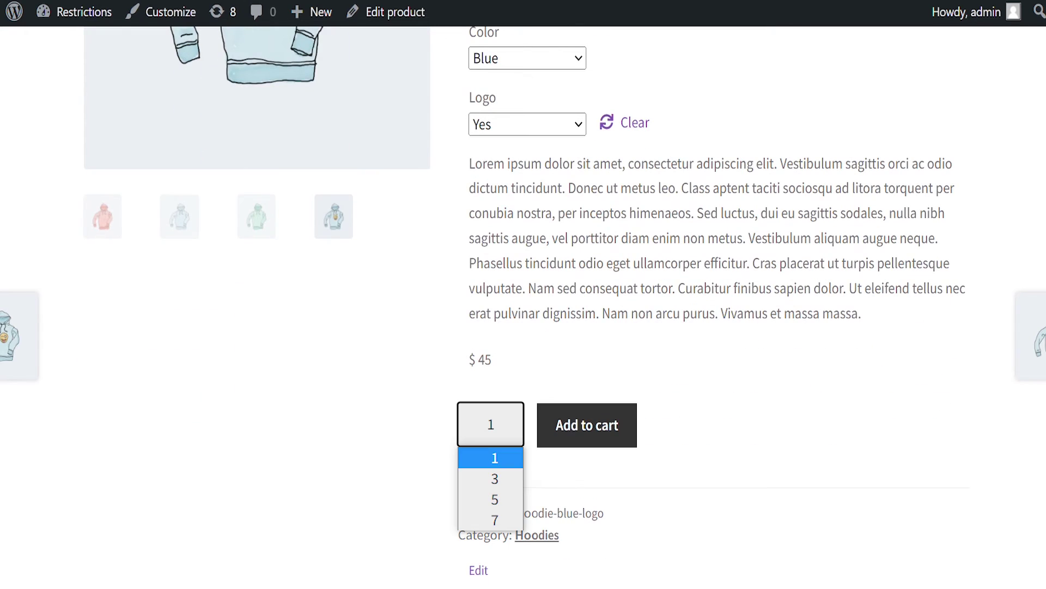
key(Escape)
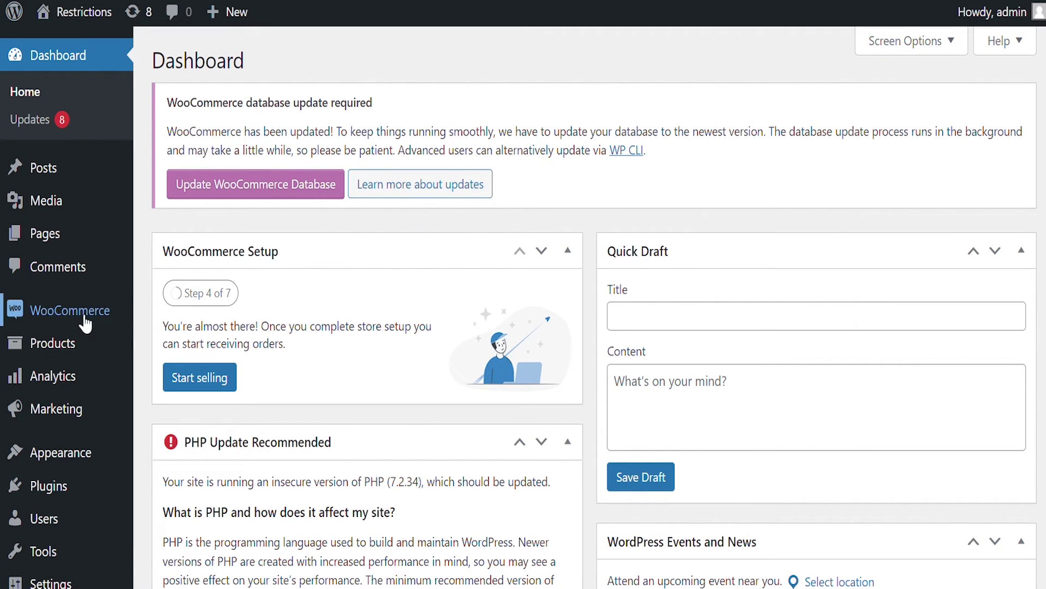
- In WooCommerce Settings' Advance Product Quantity tab, enable decimal product quantities
mouse_move(85, 321)
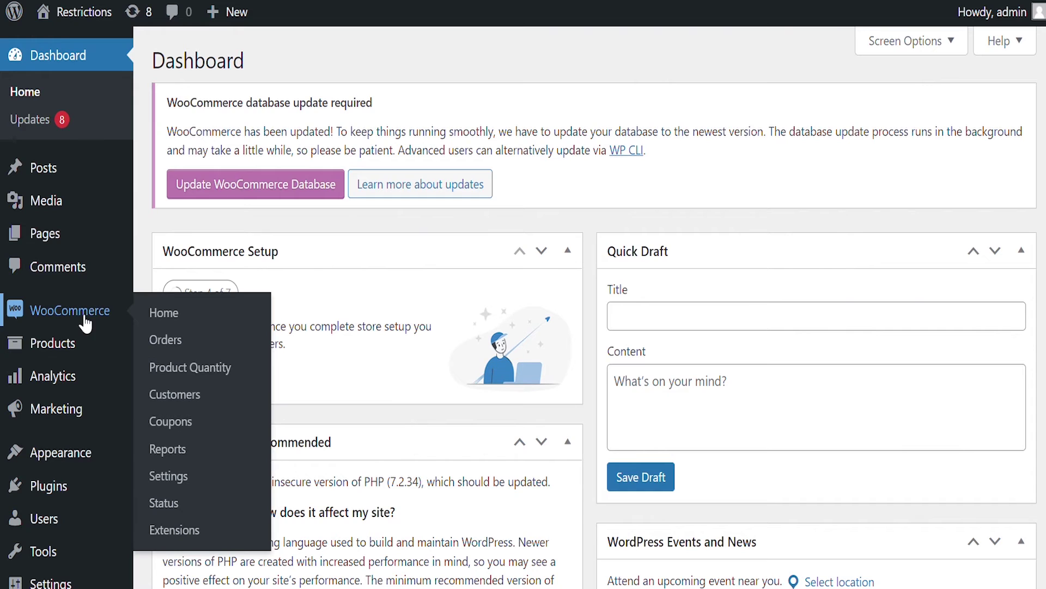
click(185, 478)
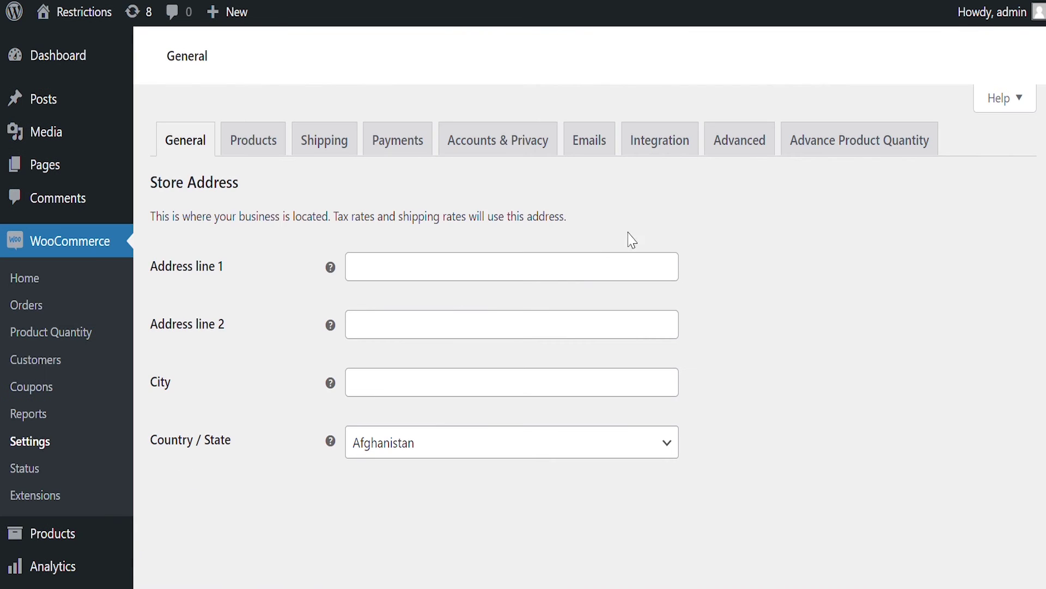
click(835, 148)
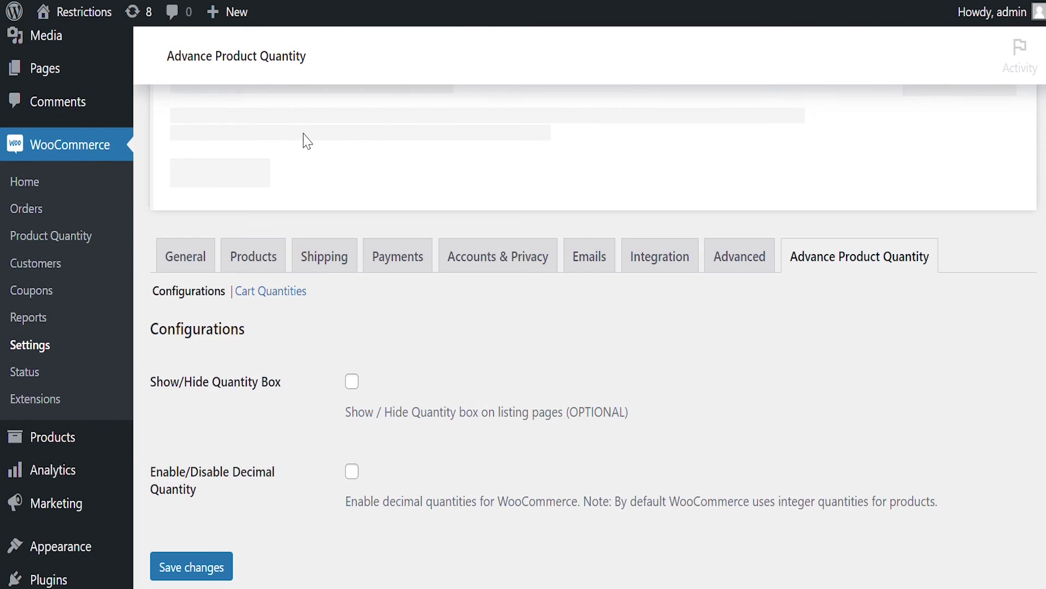
scroll(265, 154, down, 3)
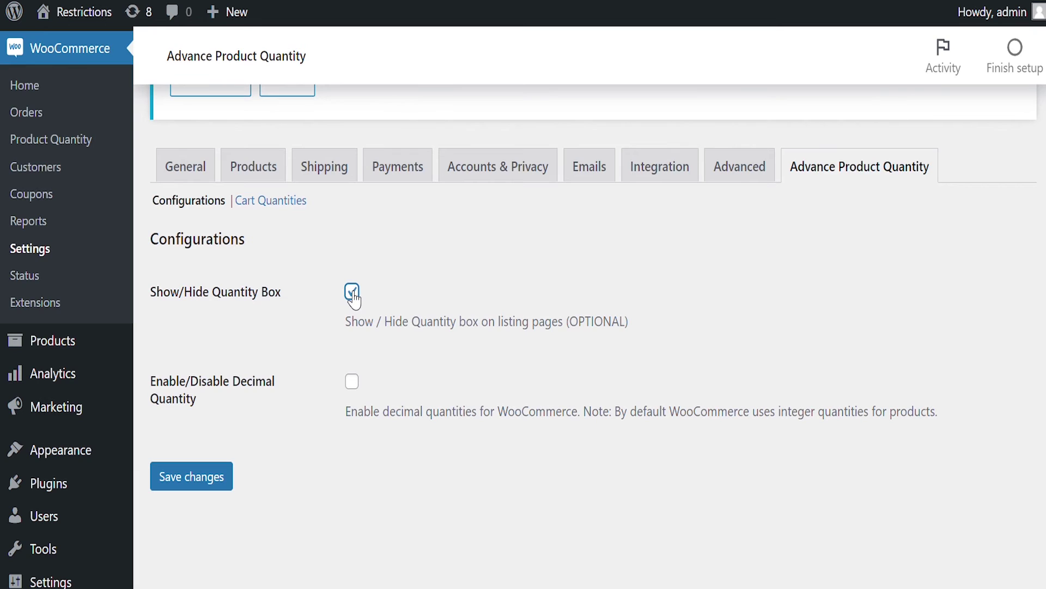
click(354, 385)
- Go through the Cart Quantities minimum, maximum, multiple-of and amount fields, leaving them empty
click(294, 211)
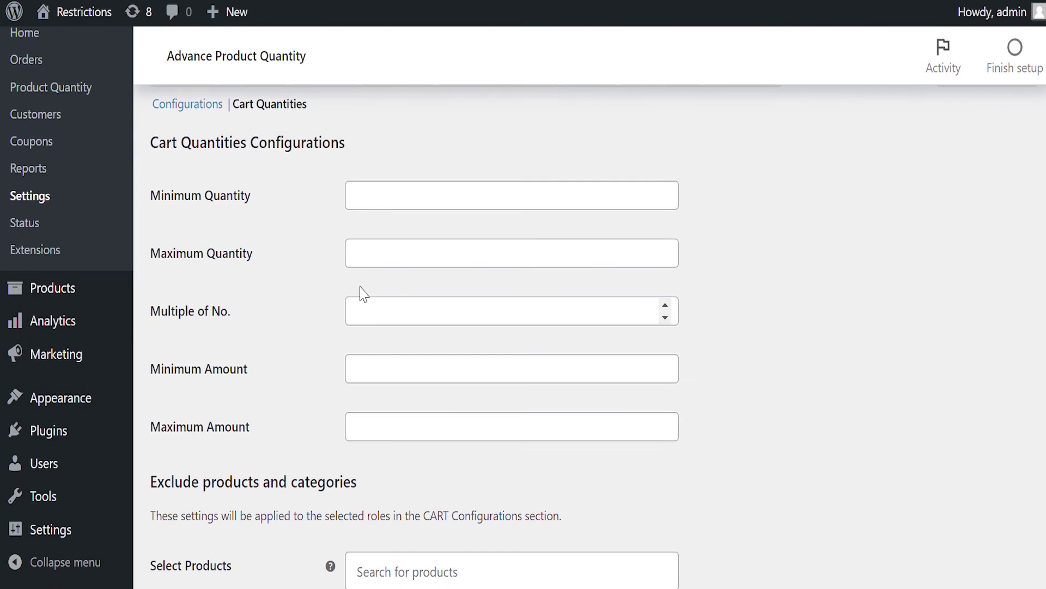
click(417, 205)
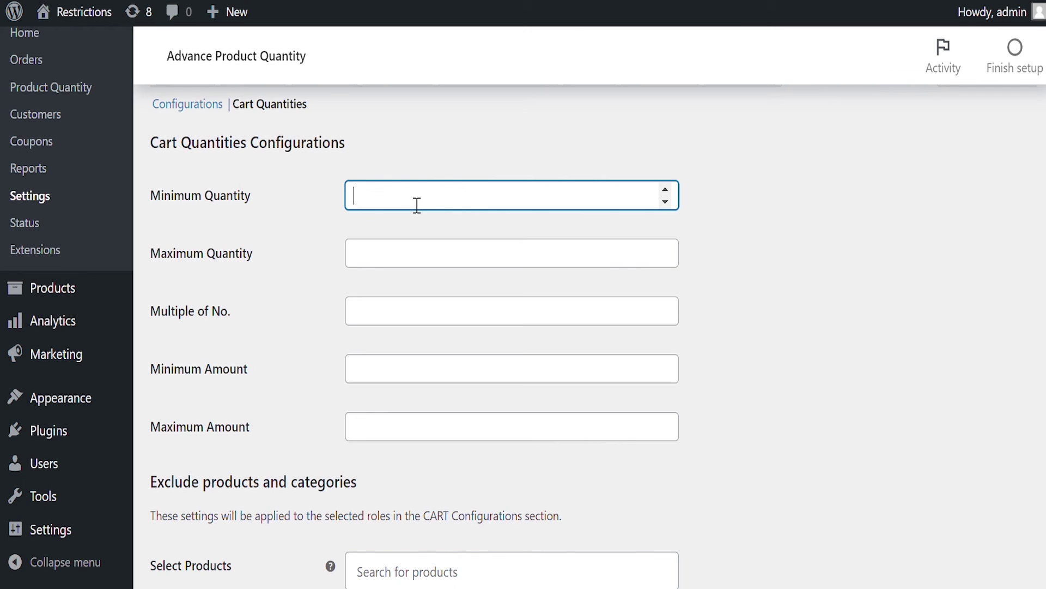
click(405, 272)
click(403, 317)
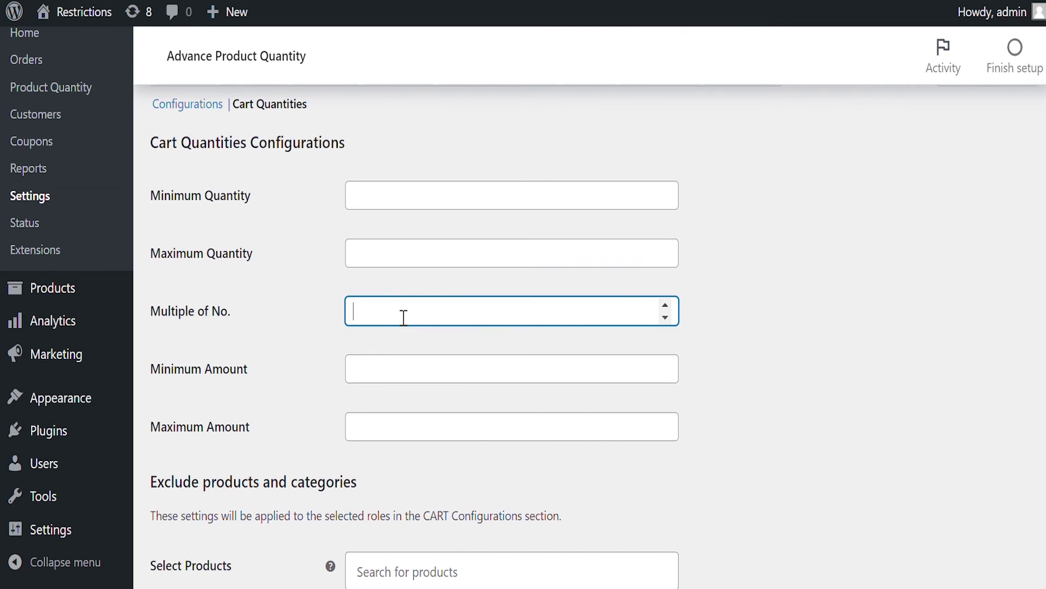
scroll(392, 343, down, 2)
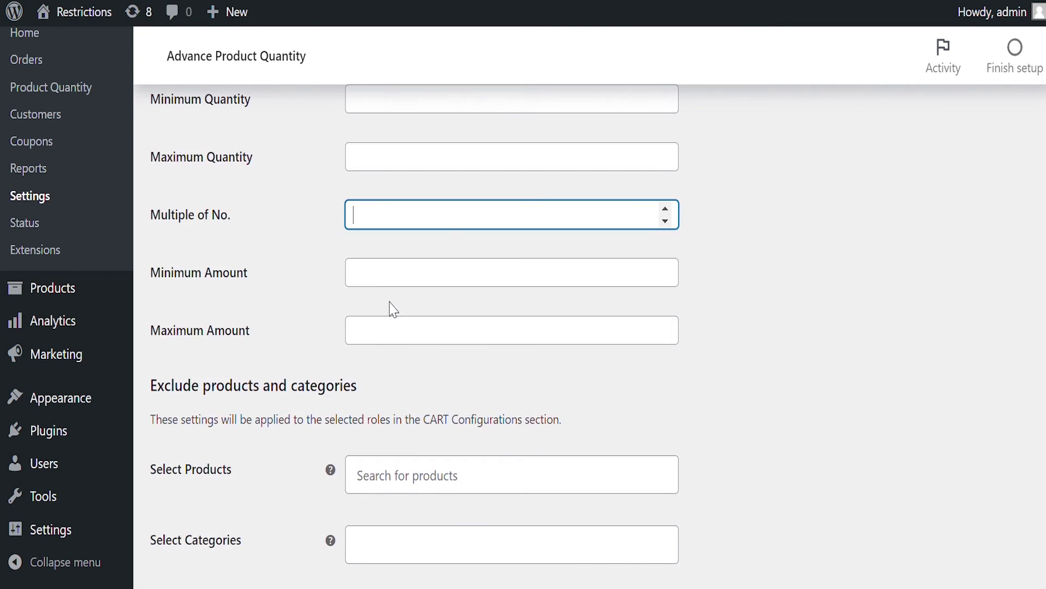
click(394, 277)
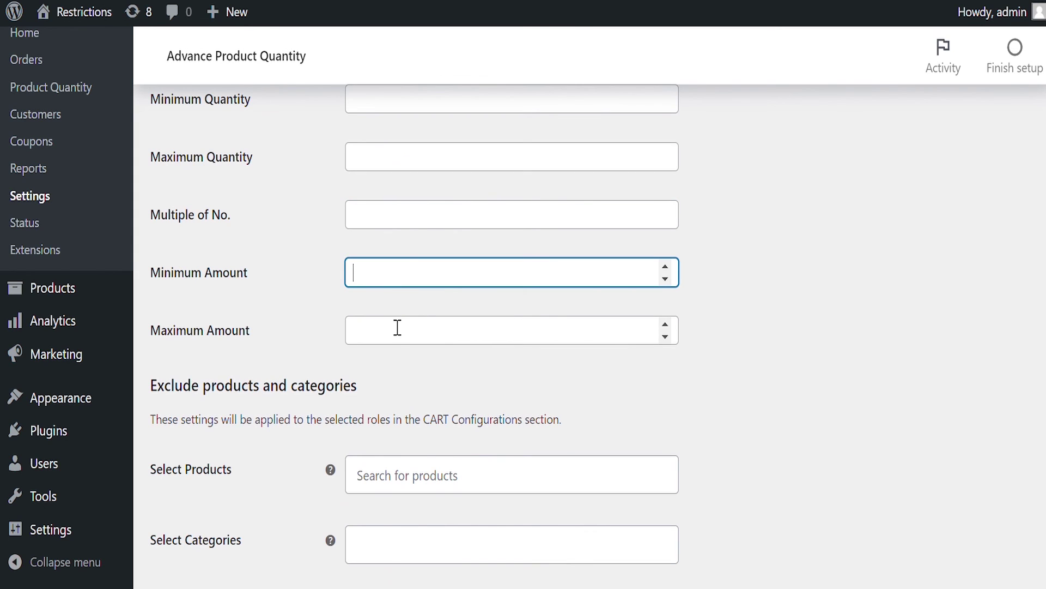
click(397, 337)
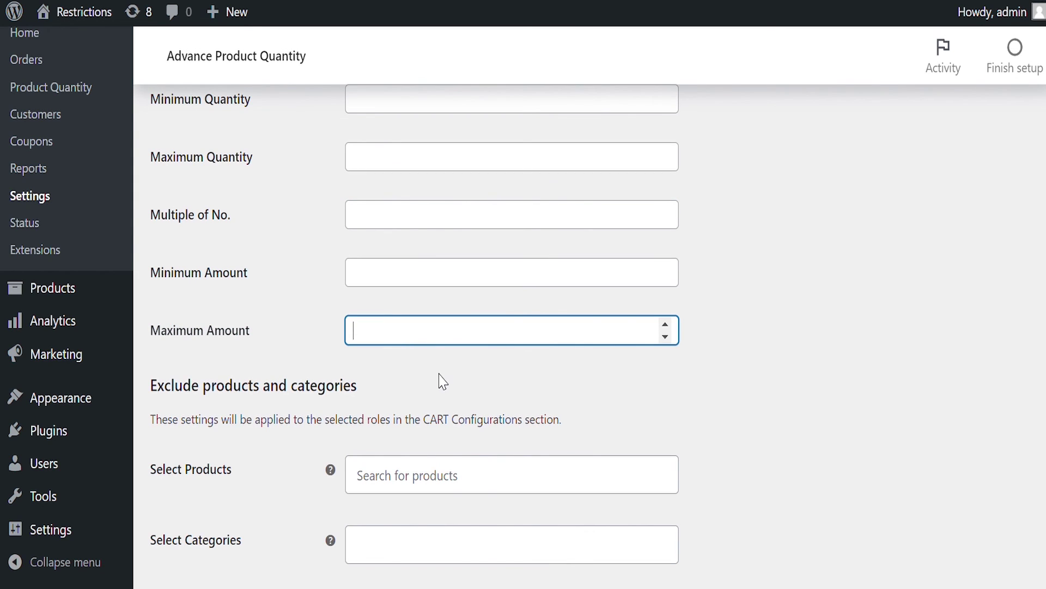
- Check the product and category exclusion selectors without choosing any
scroll(439, 378, down, 4)
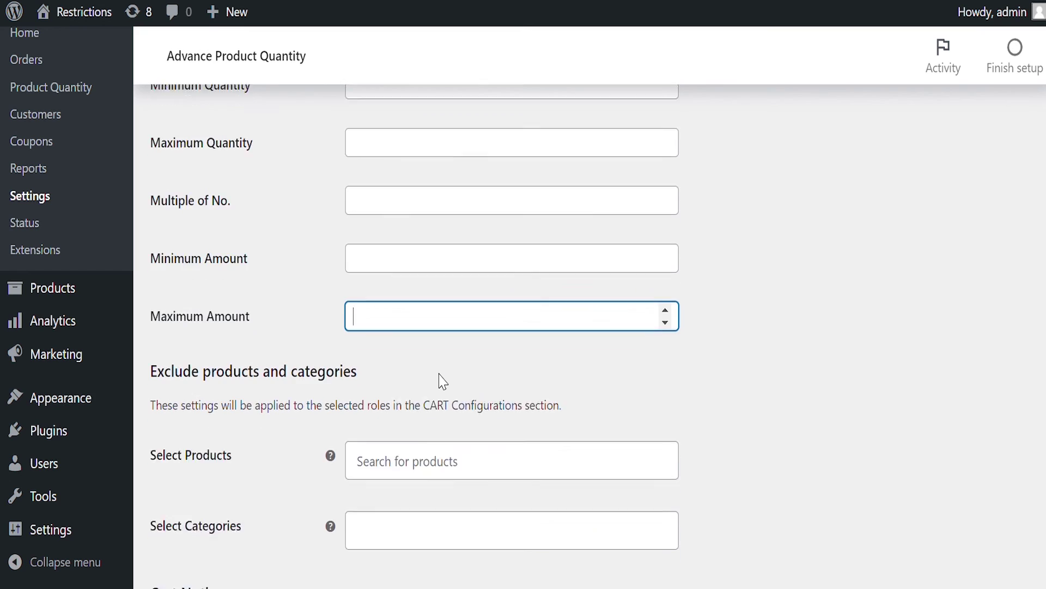
click(430, 293)
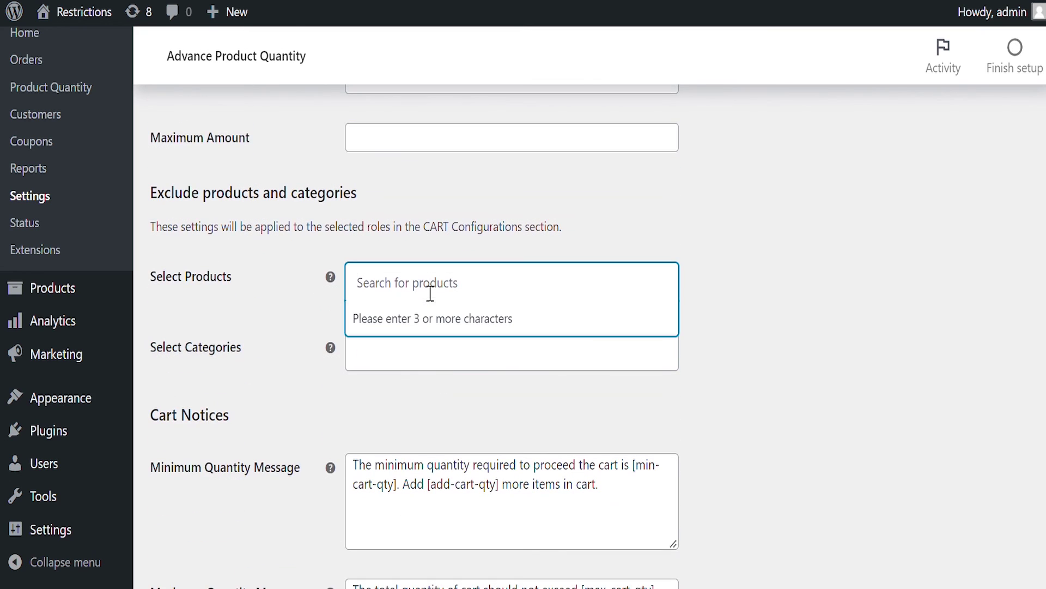
click(426, 357)
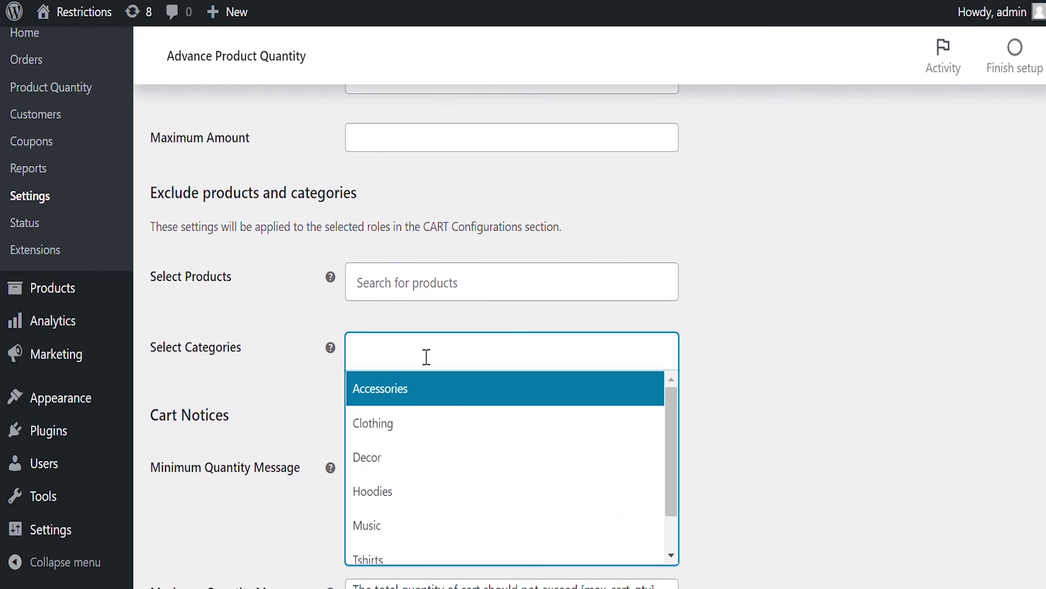
click(426, 357)
scroll(496, 357, down, 9)
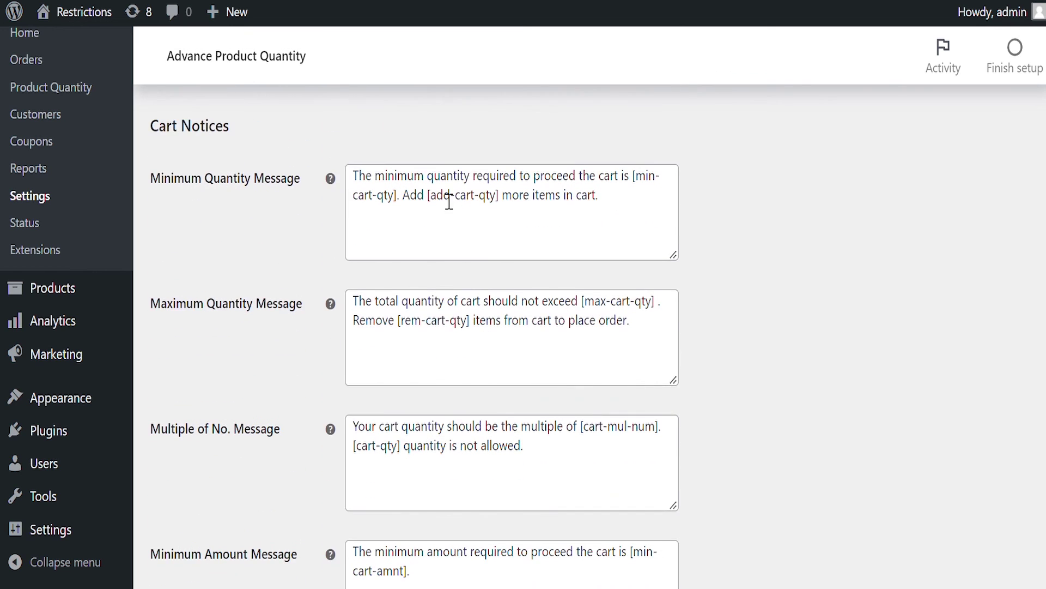
scroll(451, 280, down, 4)
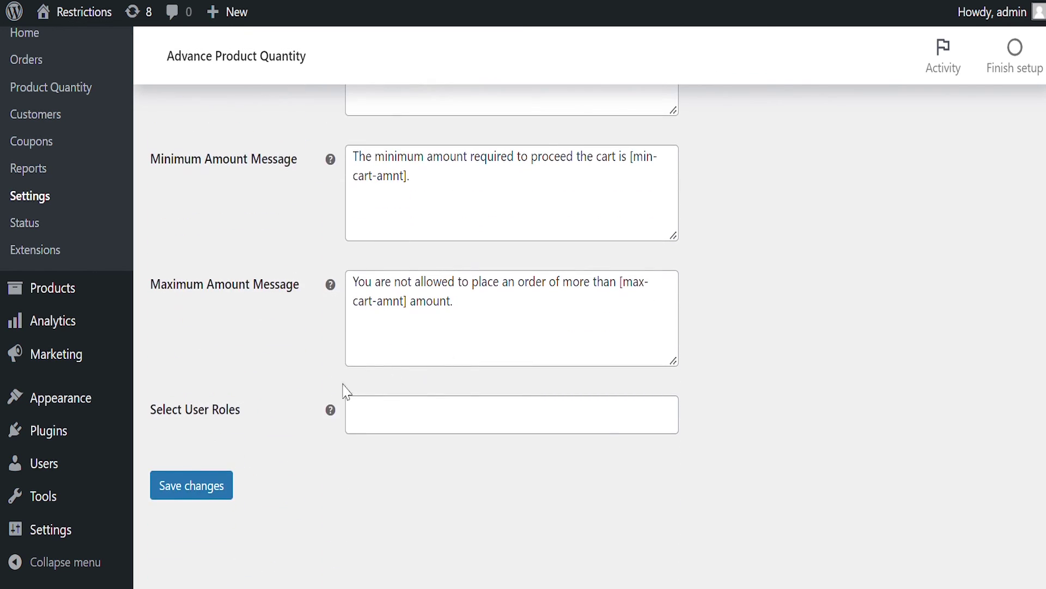
click(389, 424)
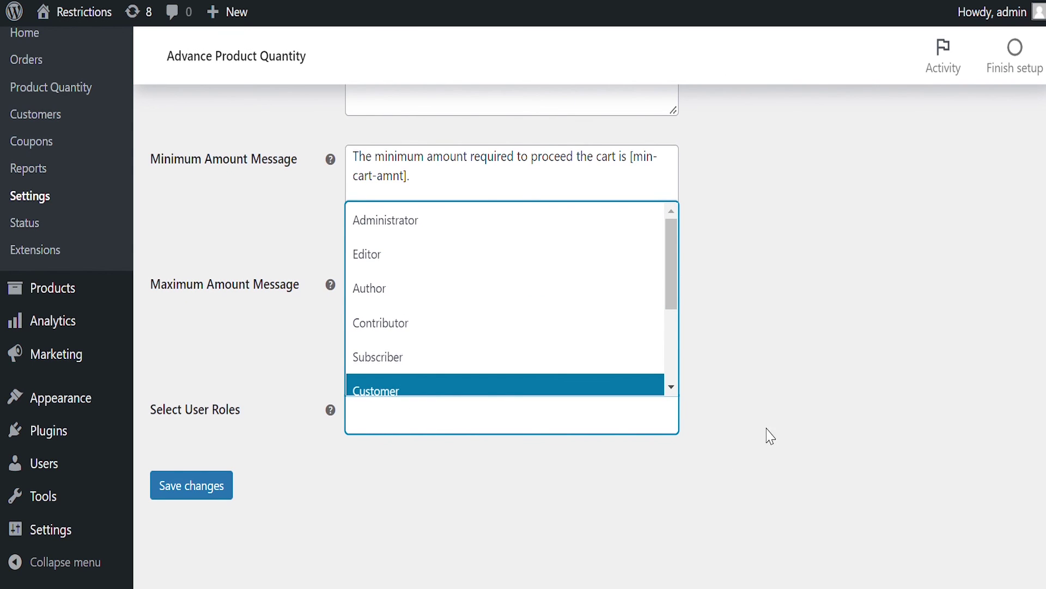
click(776, 414)
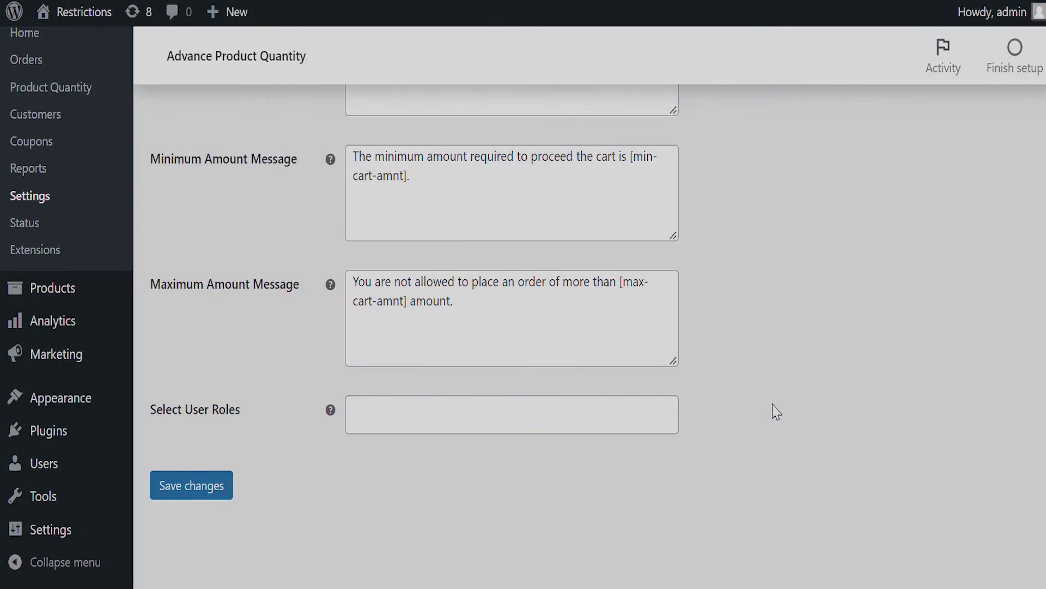